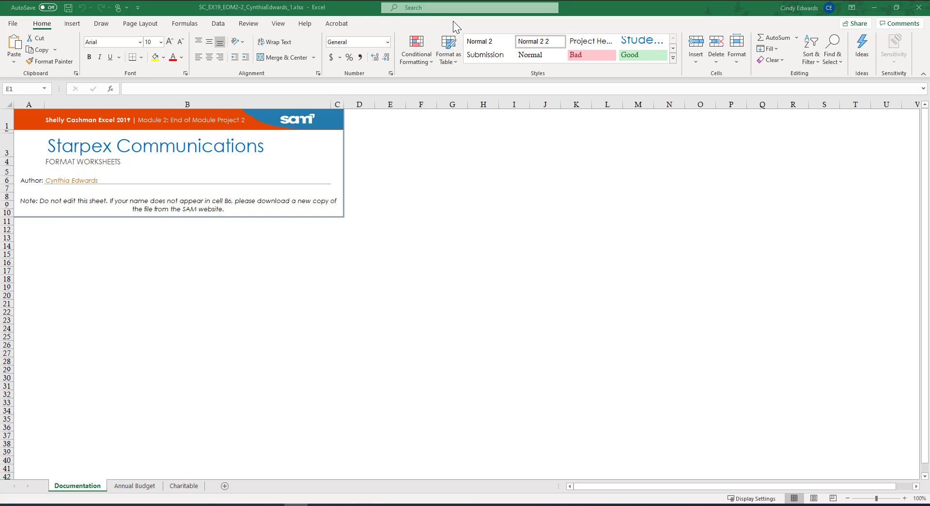
Save a copy of the workbook in the MCCC > 0-Fall 2021 > 0-Office folder, changing the file name's ending to _2.
left_click(13, 24)
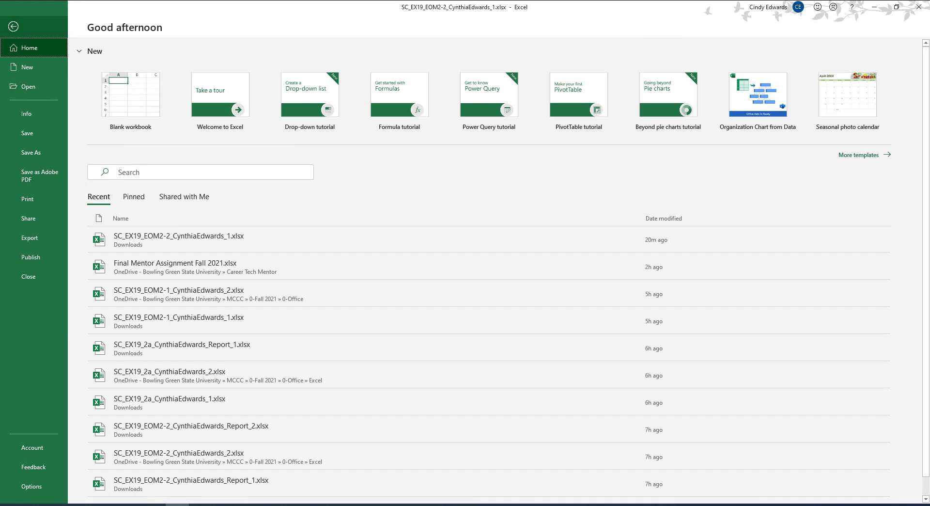
left_click(31, 153)
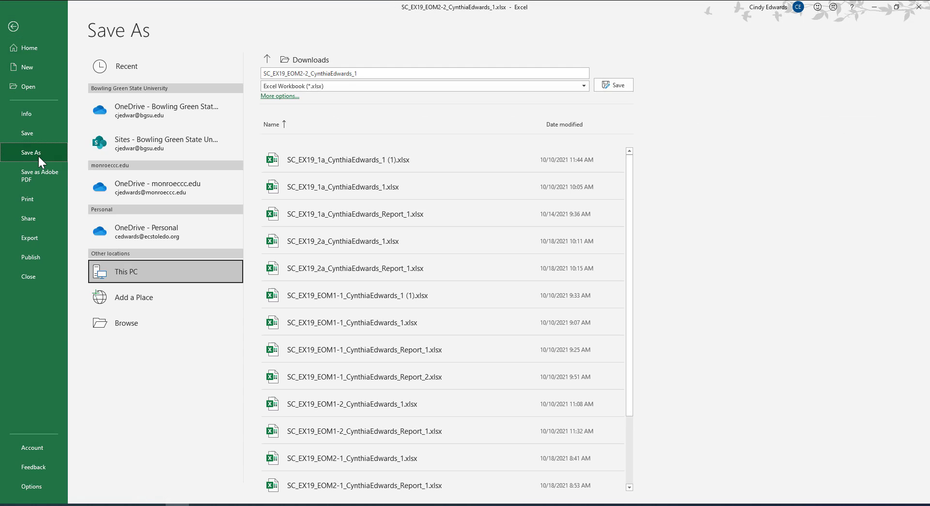
left_click(119, 327)
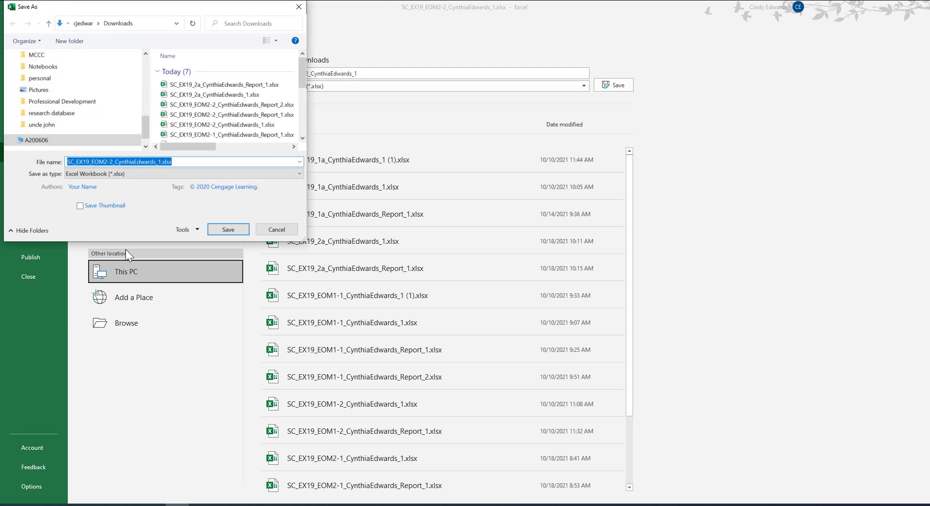
left_click(37, 55)
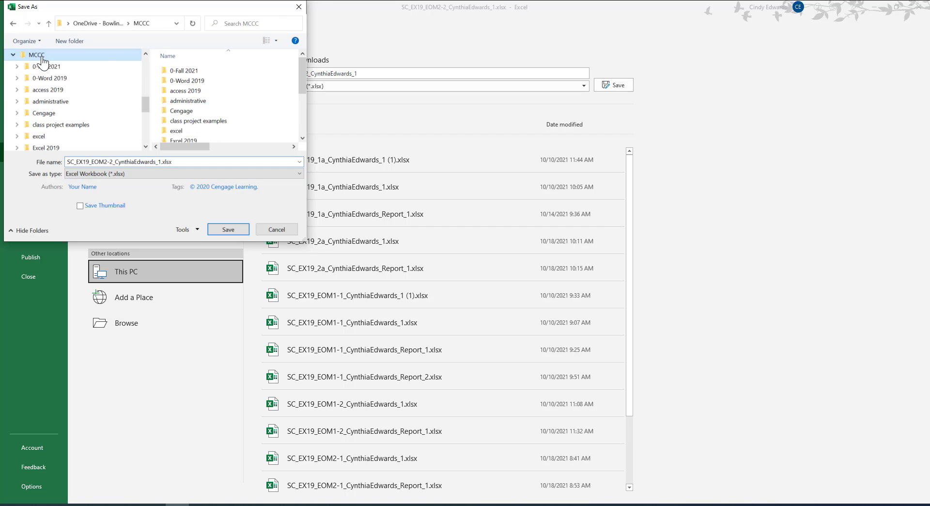
double_click(175, 70)
double_click(176, 70)
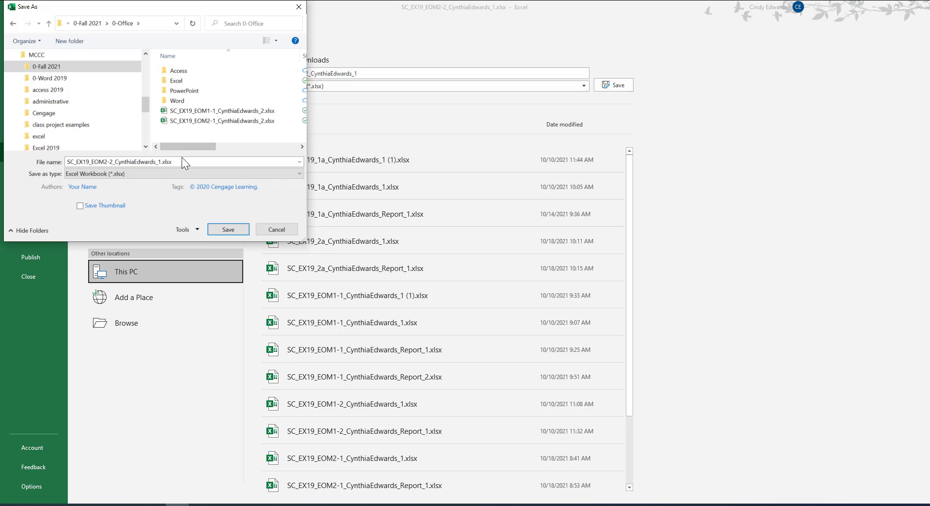
double_click(162, 163)
left_click(163, 163)
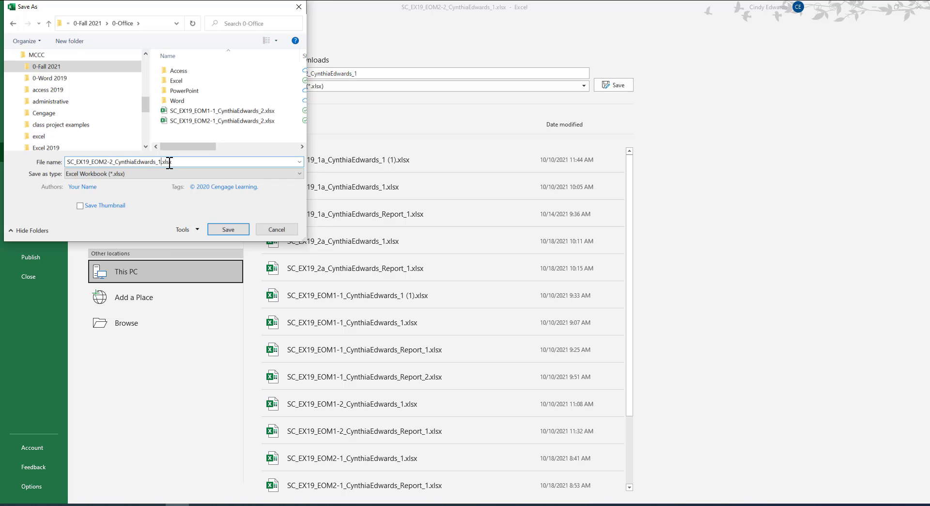
key("BackSpace")
type("2")
left_click(228, 229)
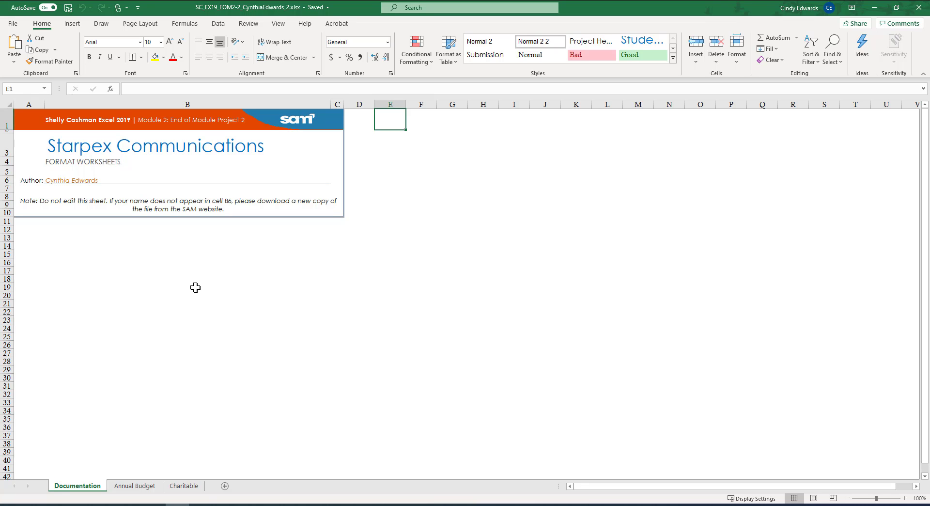
On the Annual Budget sheet, highlight duplicate account names in C5:C17 using Light Red Fill with Dark Red Text.
left_click(154, 486)
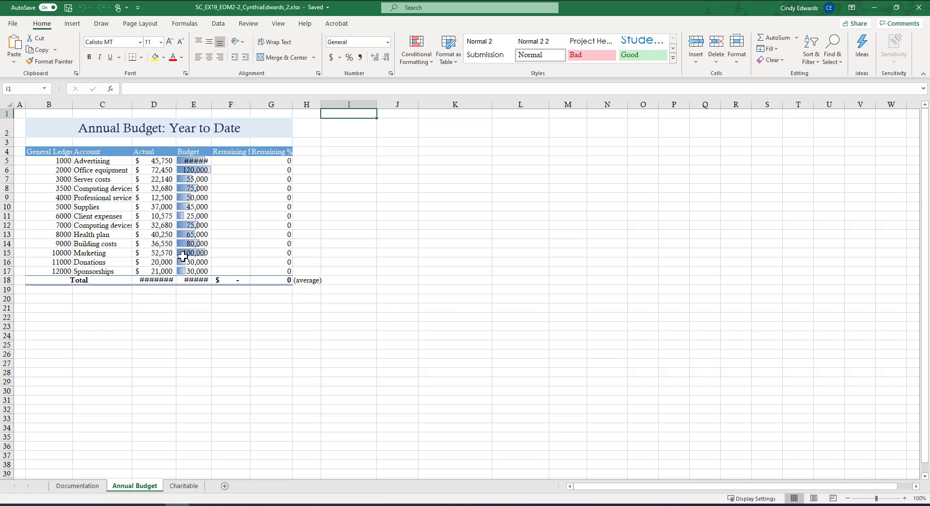
left_click(112, 160)
left_click_drag(112, 160, 111, 271)
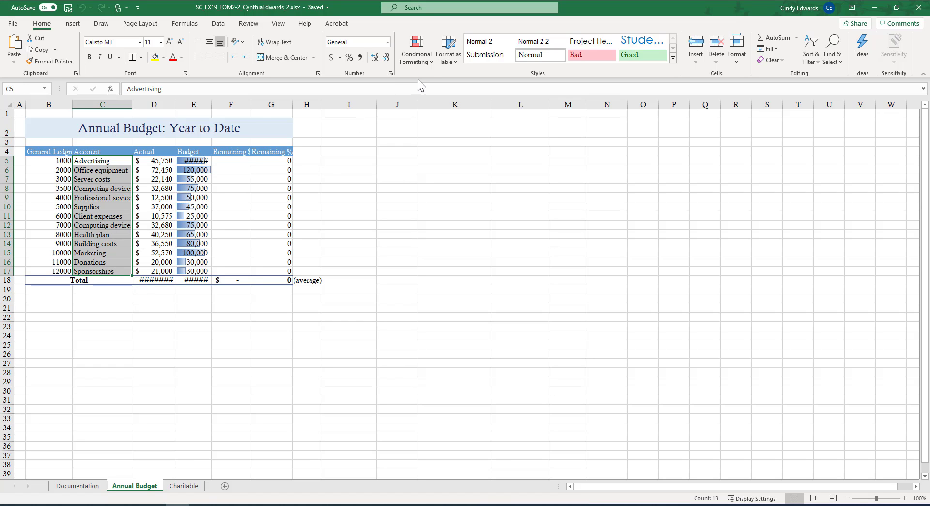
left_click(427, 65)
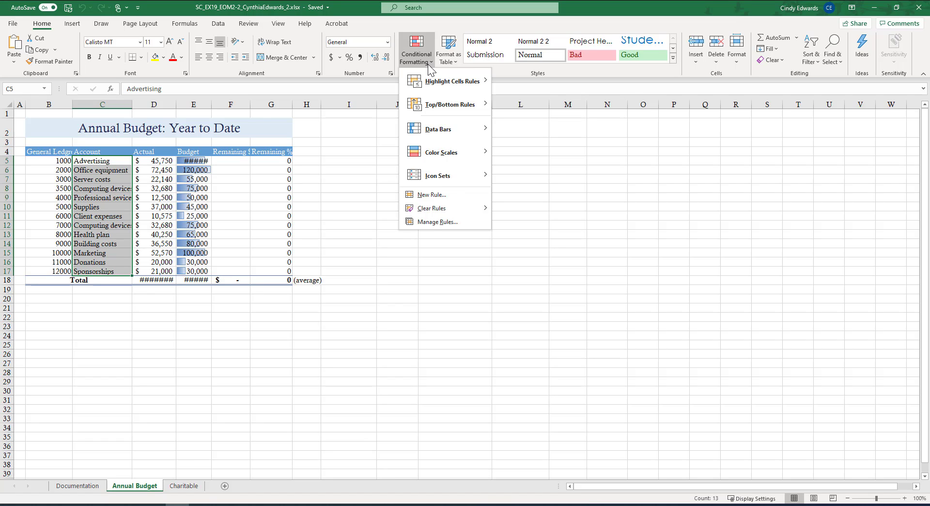
mouse_move(483, 80)
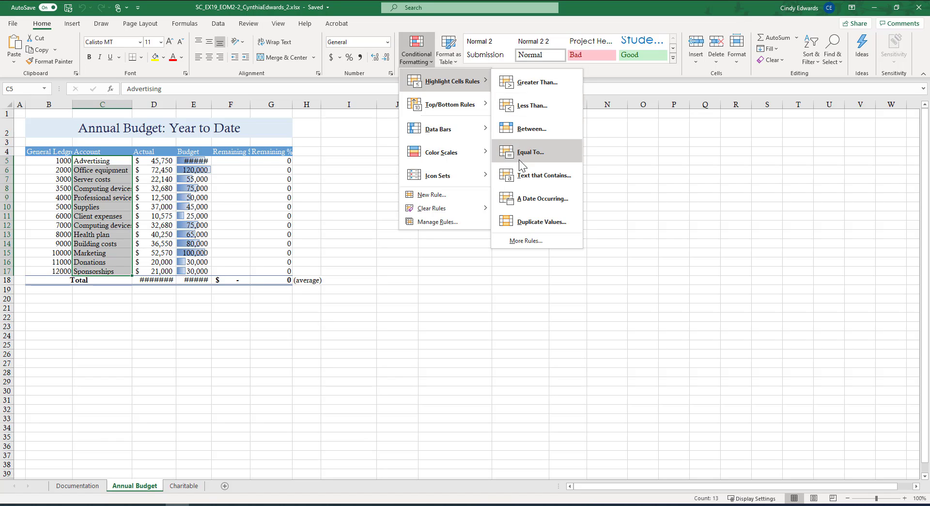
left_click(535, 219)
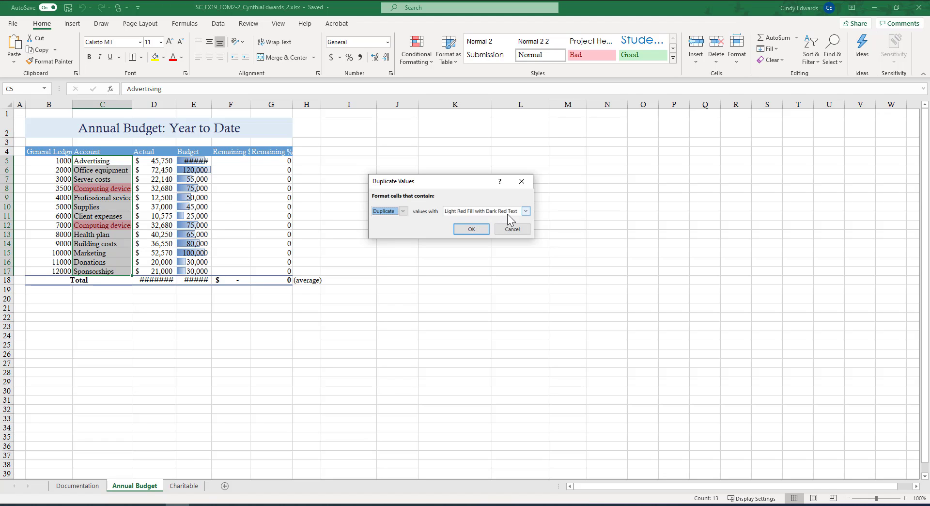
left_click(472, 228)
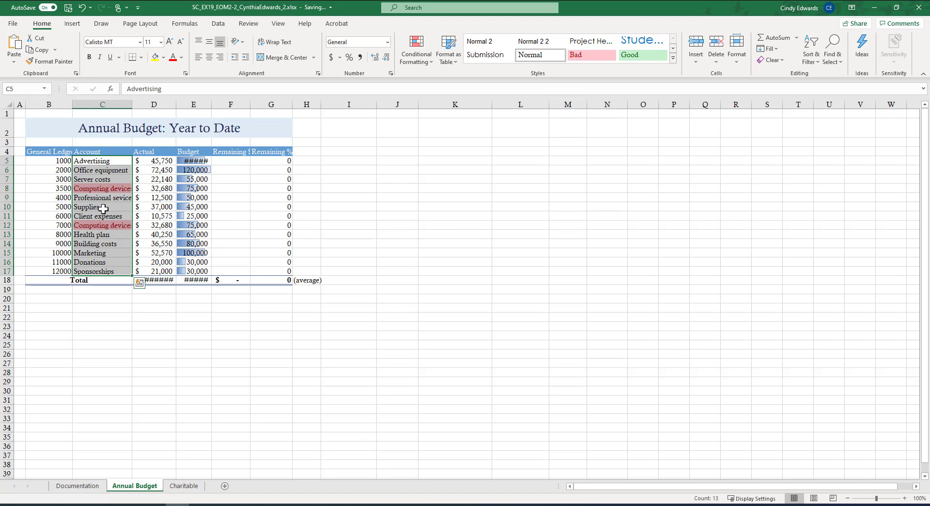
Delete row 8, the first of the two duplicate Computing devices entries.
left_click(19, 188)
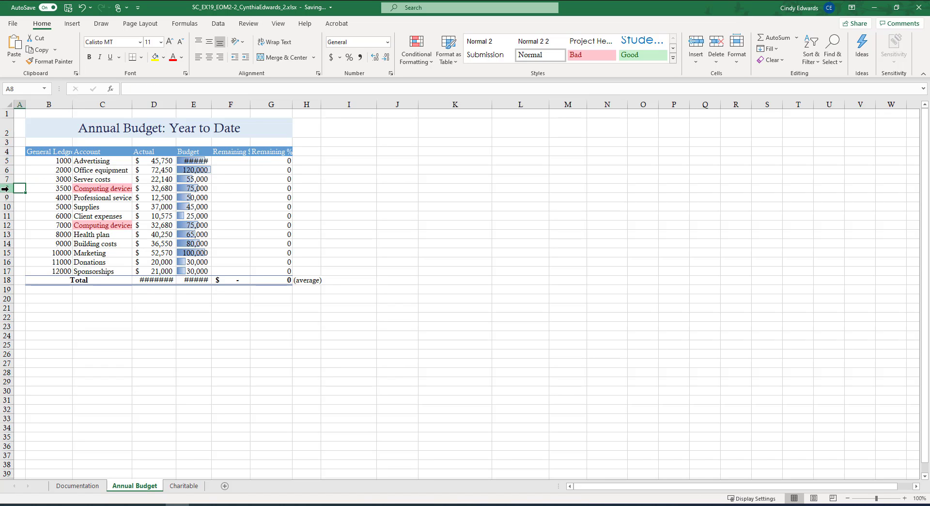
left_click(5, 189)
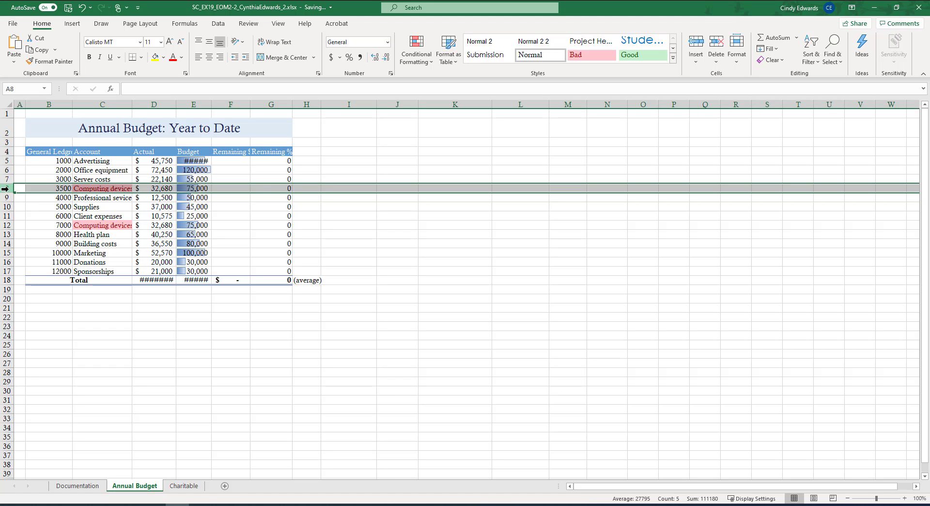
left_click(713, 46)
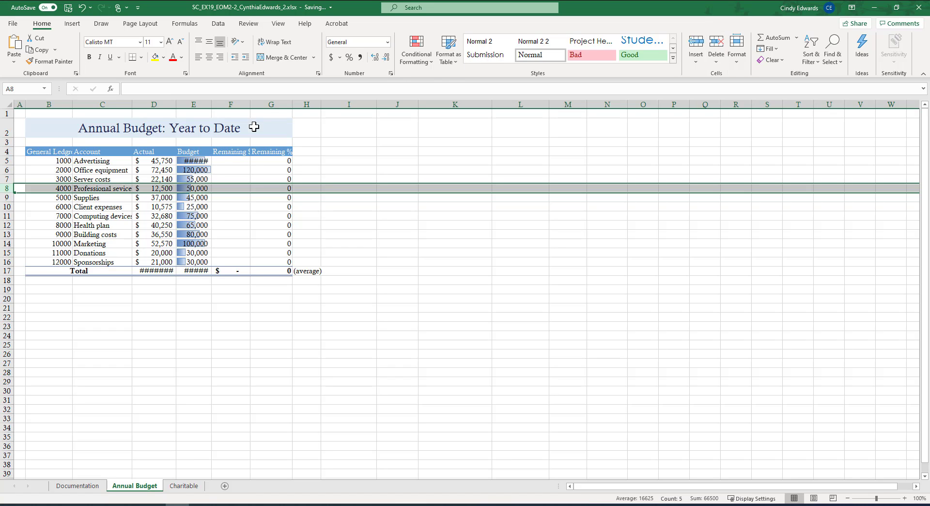
Try to calculate the Advertising account's remaining budget in F5 with the formula =E5-F5.
left_click(236, 162)
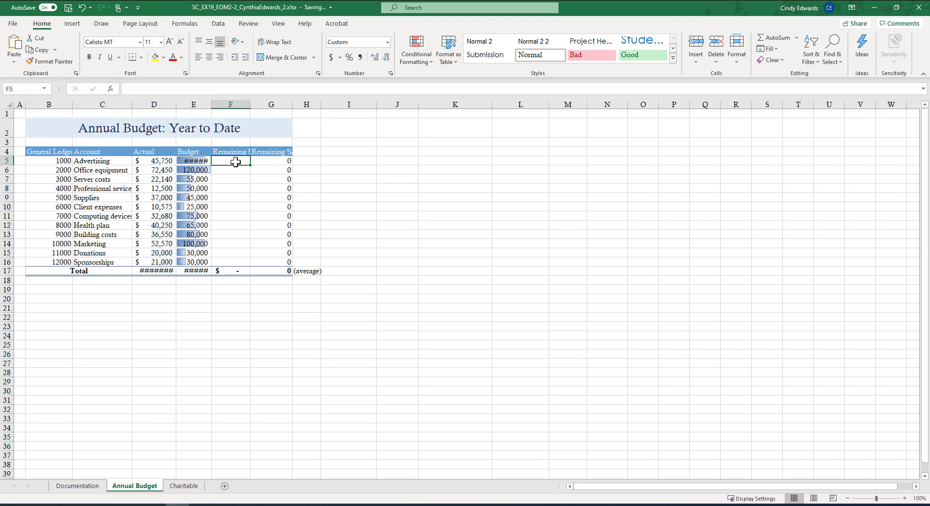
type("=")
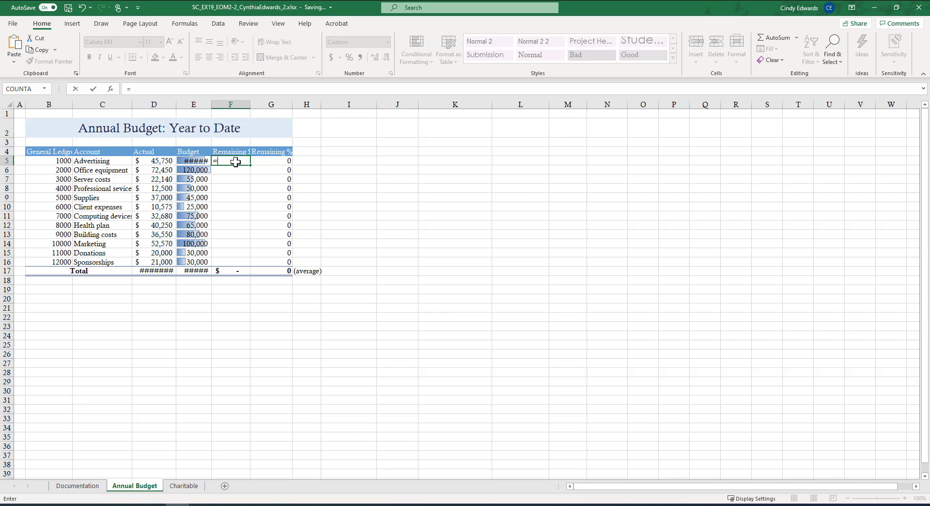
type("e5-f5")
key("Return")
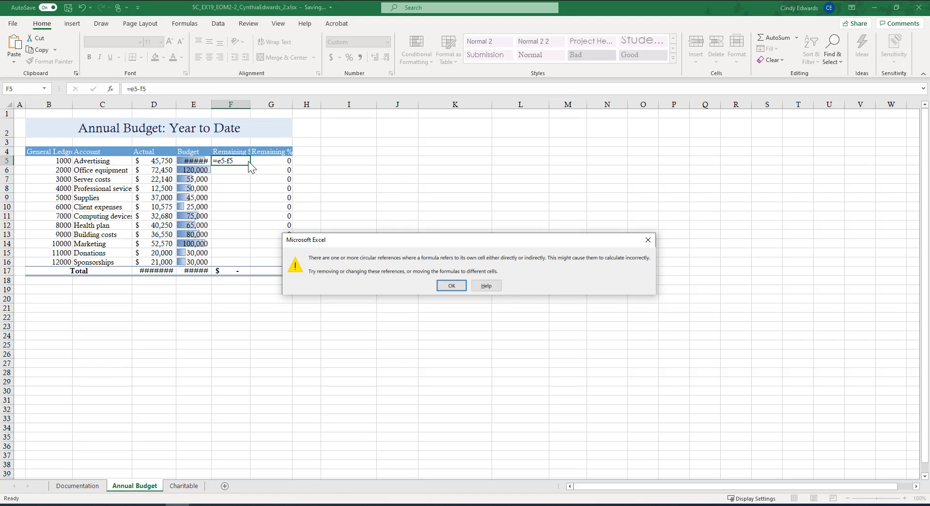
left_click(451, 285)
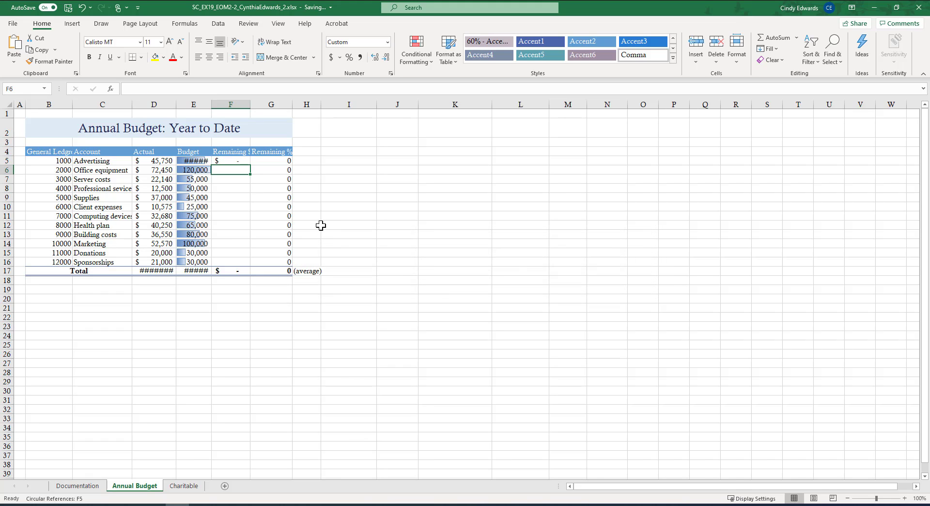
Correct the formula in F5 to =E5-D5 and fill it down through F16.
left_click(232, 160)
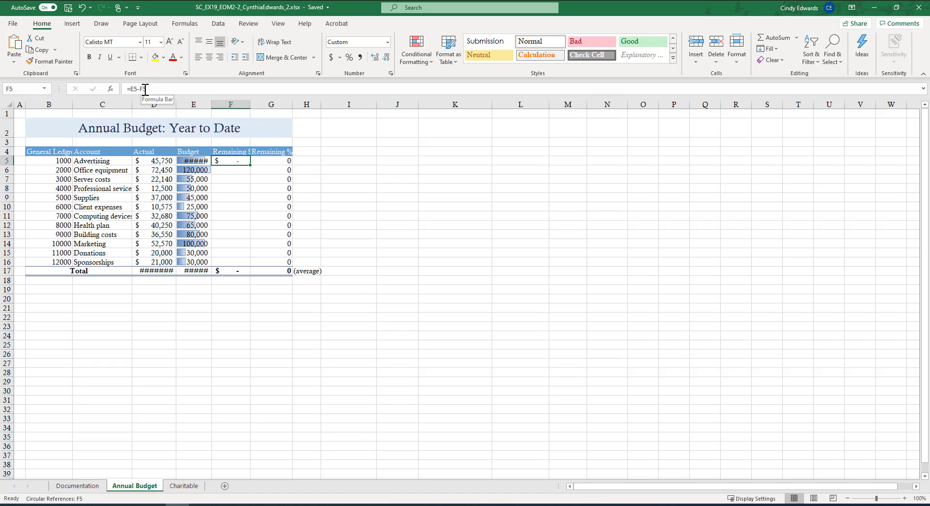
left_click(154, 90)
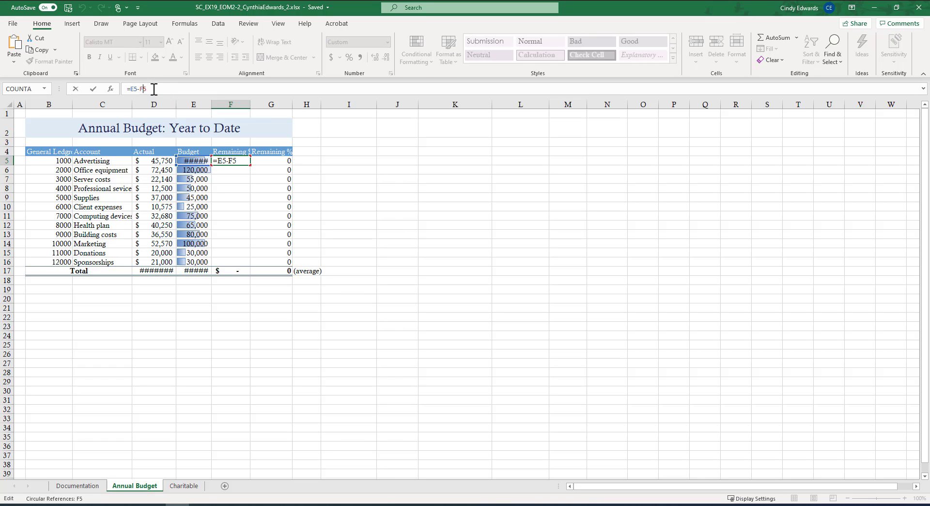
key("BackSpace")
key("BackSpace")
type("d5")
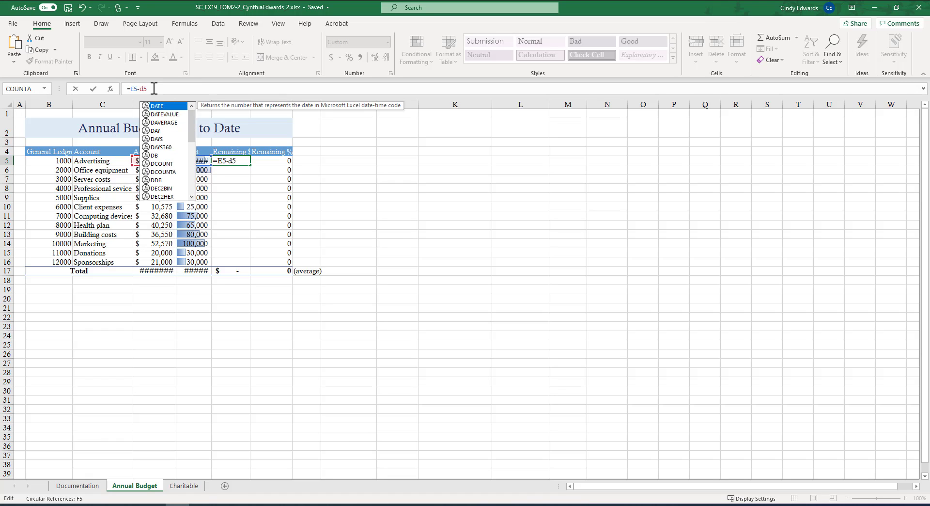
key("Return")
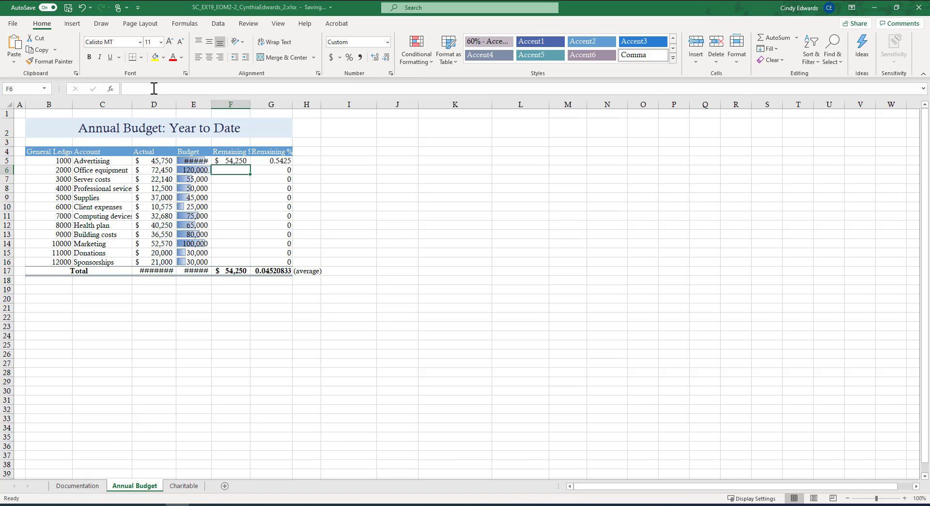
left_click(246, 163)
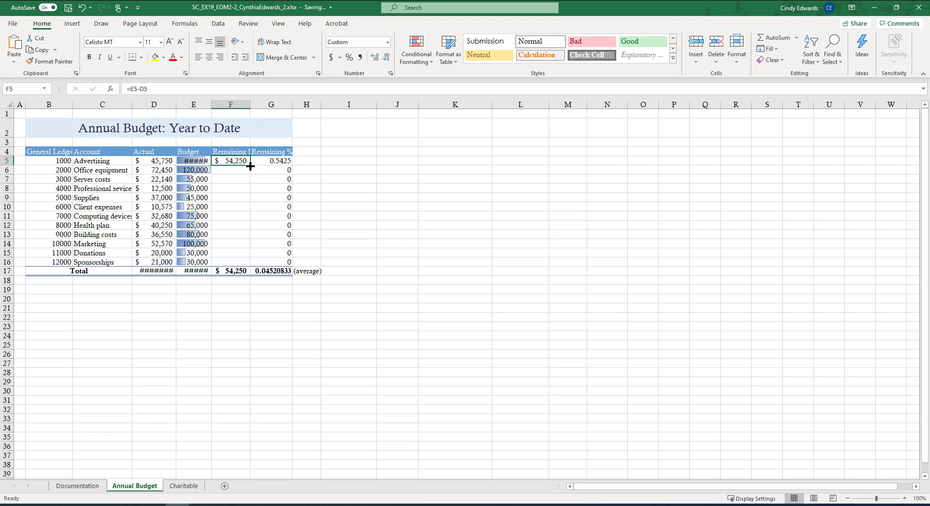
left_click_drag(250, 166, 250, 266)
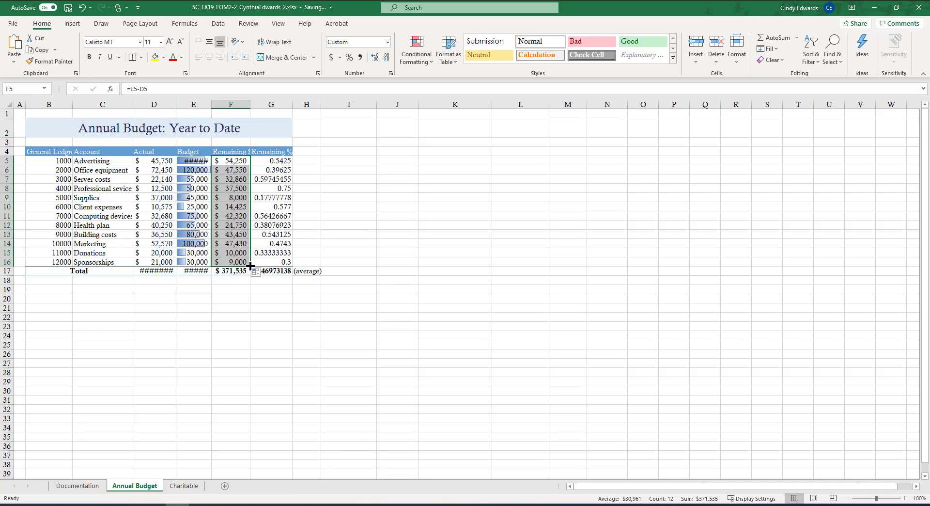
Clear the conditional formatting rules from the Budget amounts in E5:E16.
left_click(193, 161)
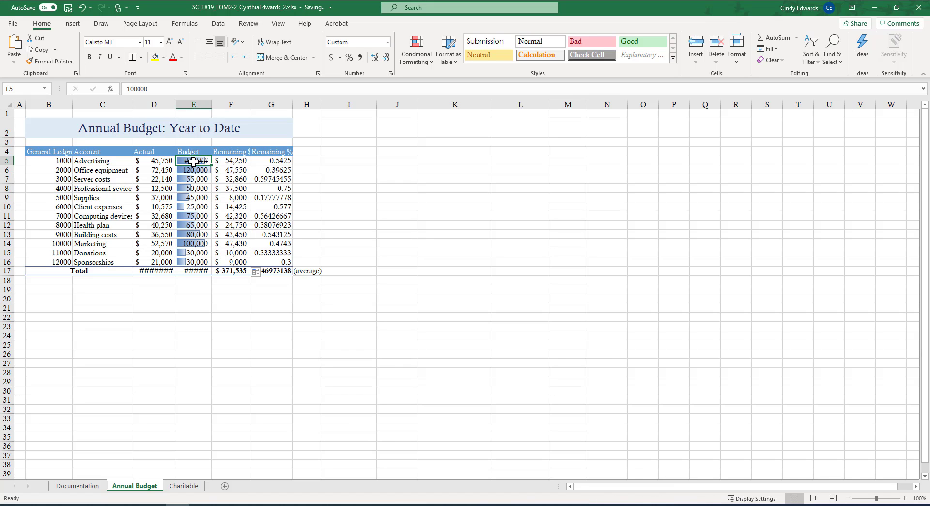
left_click_drag(193, 162, 193, 262)
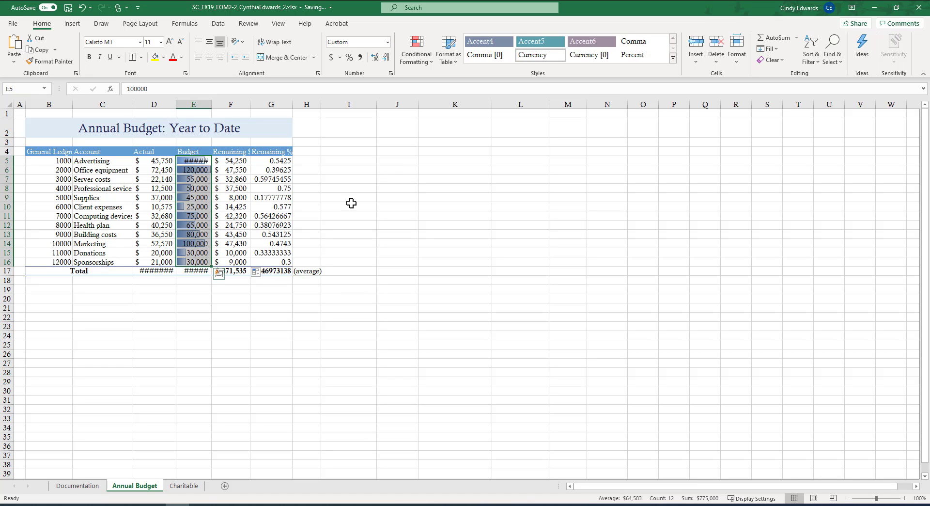
left_click(431, 63)
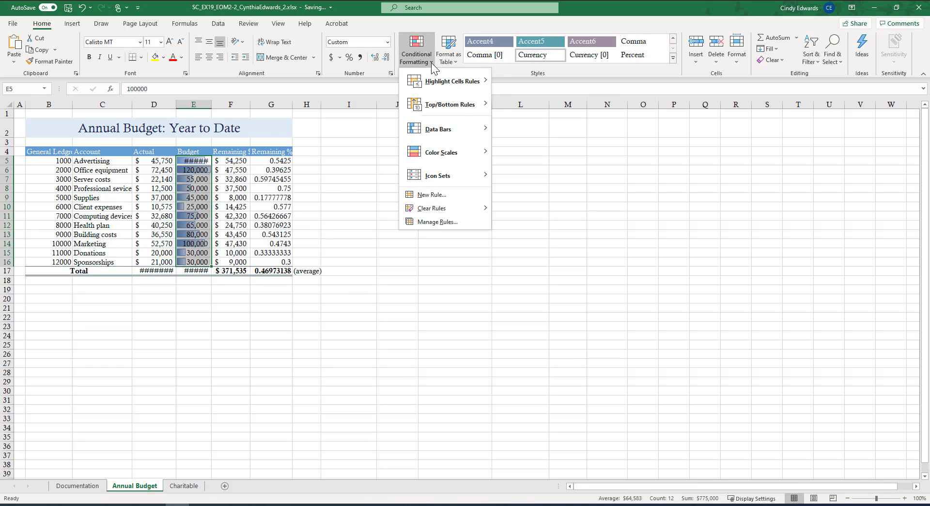
mouse_move(430, 211)
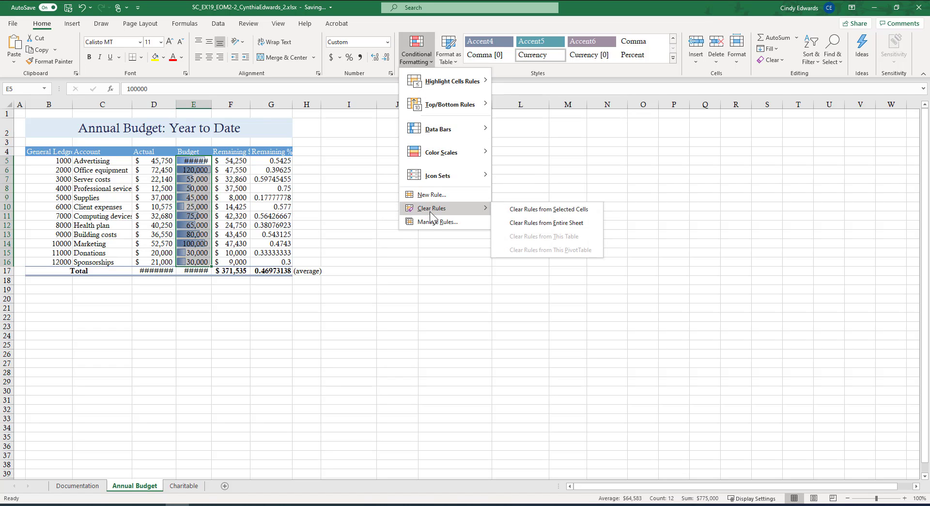
left_click(512, 210)
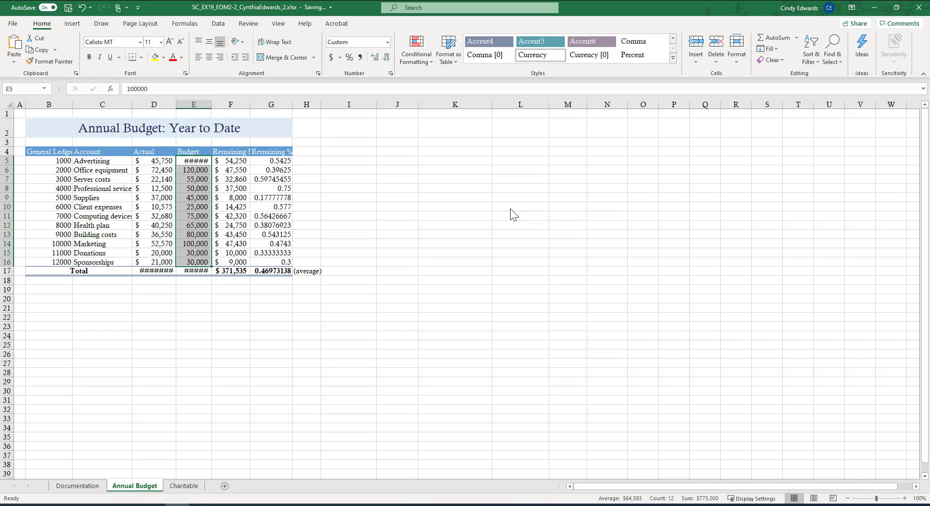
Format the remaining percentages in G5:G17 as percent with one decimal place.
left_click(272, 162)
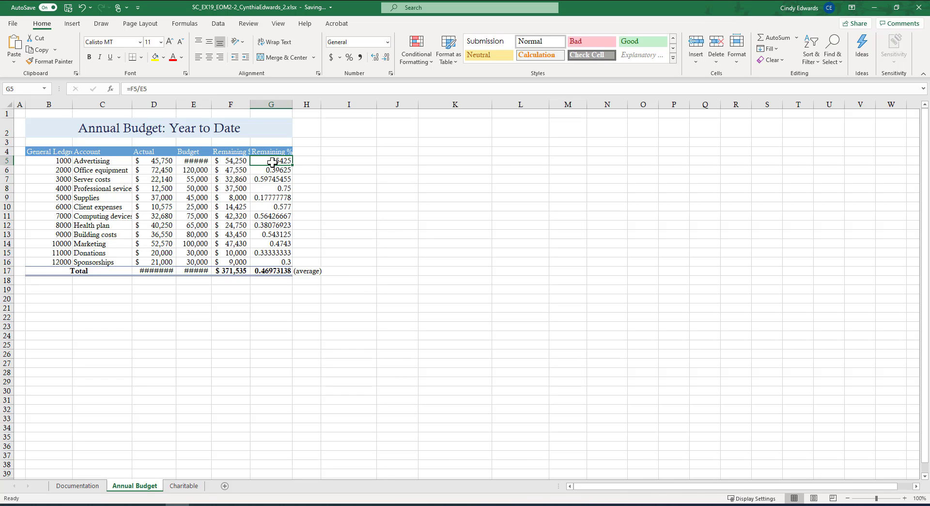
left_click_drag(273, 163, 274, 268)
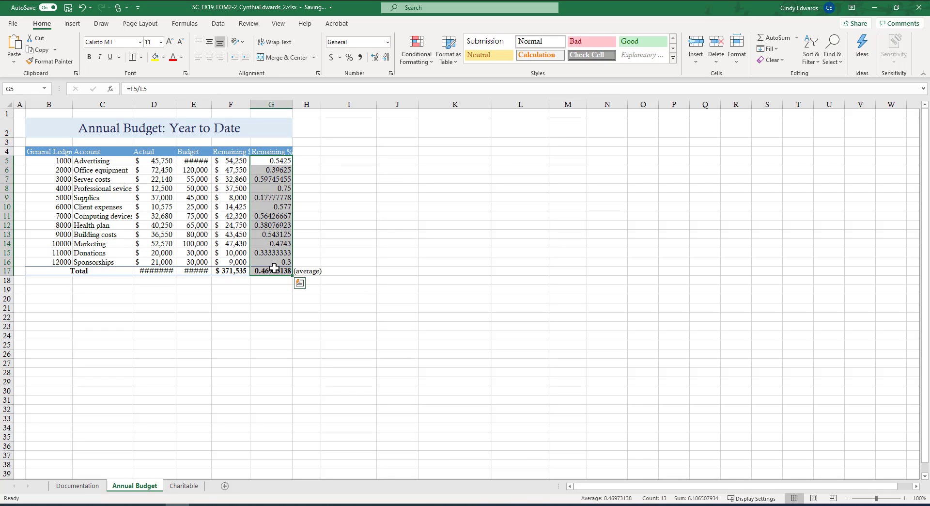
left_click(349, 57)
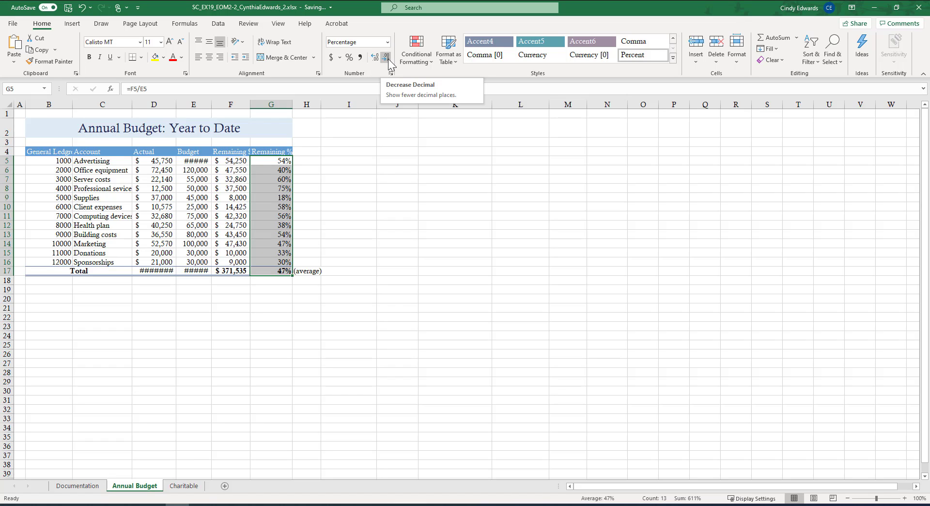
left_click(374, 59)
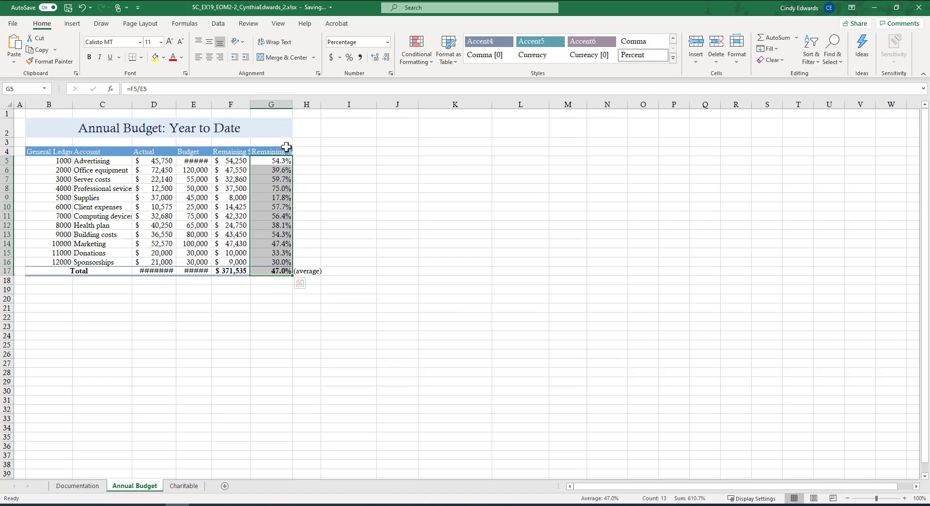
Apply blue gradient-fill data bars to the remaining dollar amounts in F5:F16.
left_click_drag(238, 161, 238, 263)
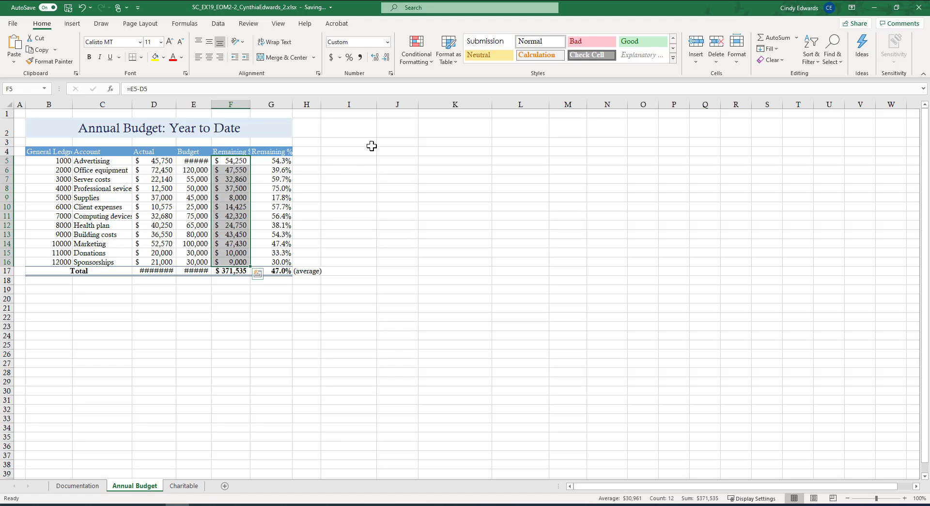
left_click(430, 62)
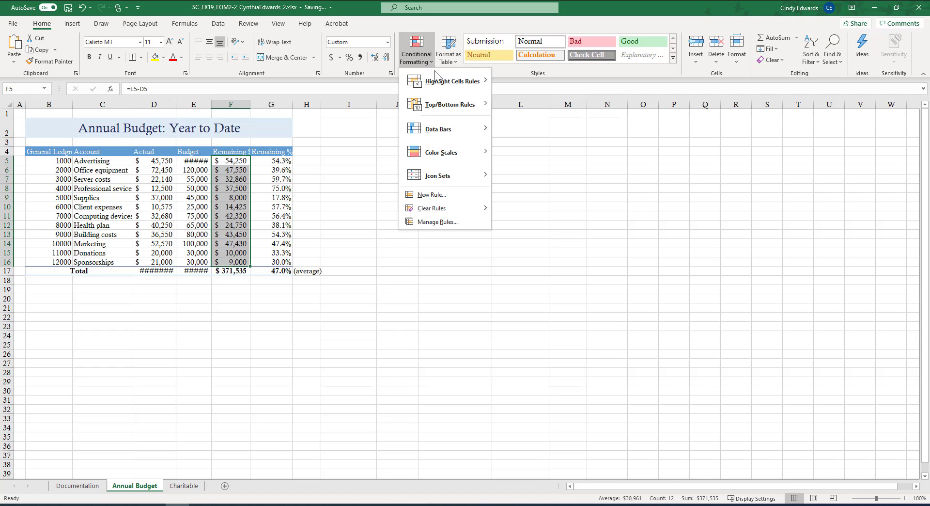
mouse_move(482, 131)
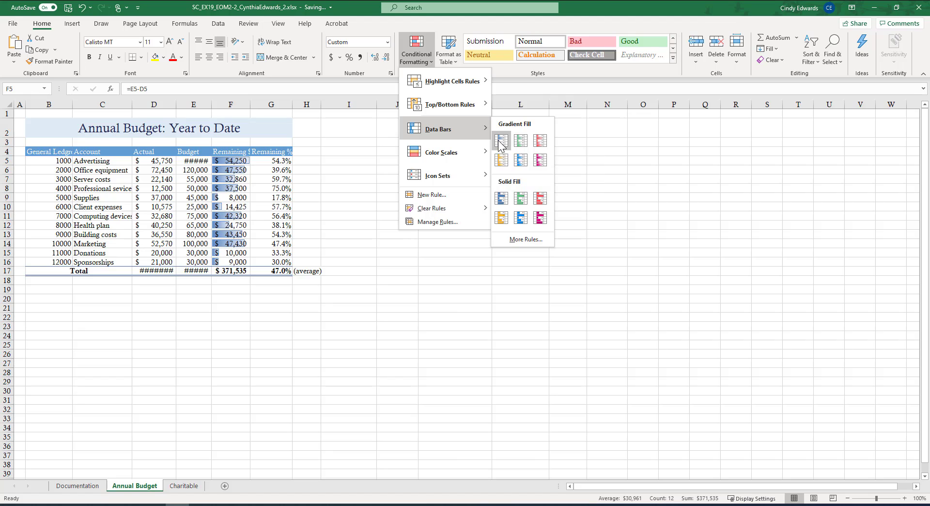
left_click(500, 140)
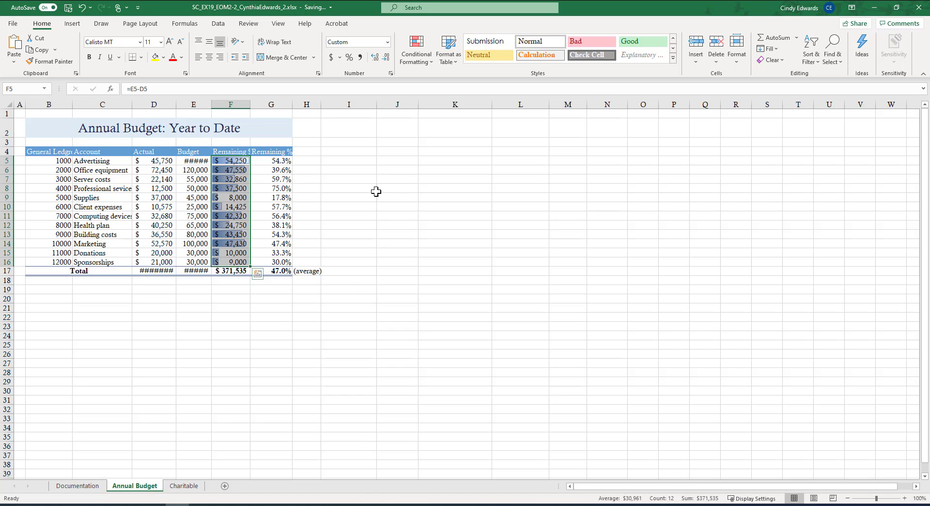
left_click(342, 206)
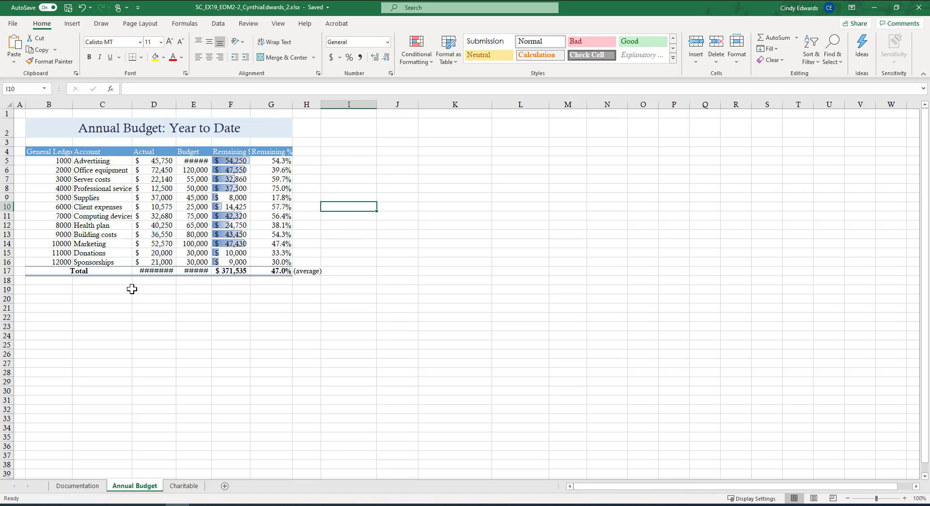
Unmerge the Total label cell in B17:C17, keeping its centred text.
left_click(52, 273)
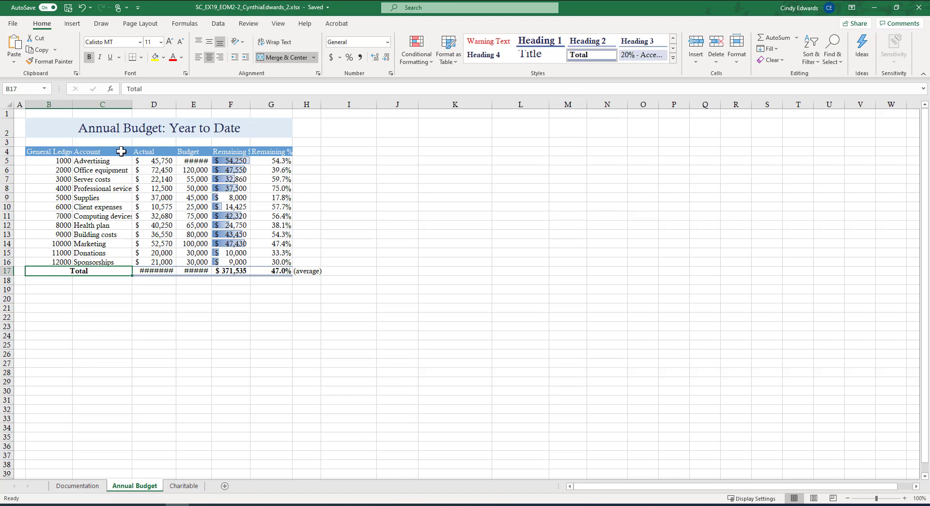
left_click(314, 57)
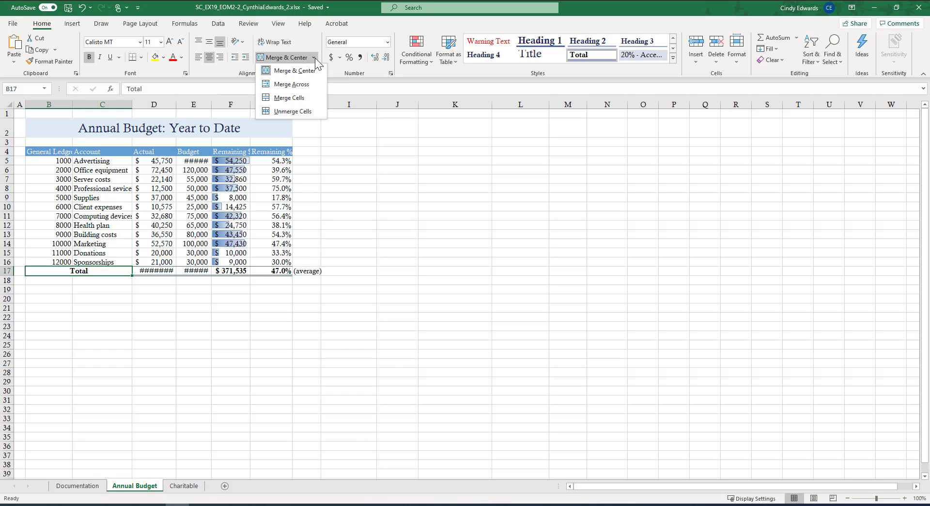
left_click(300, 112)
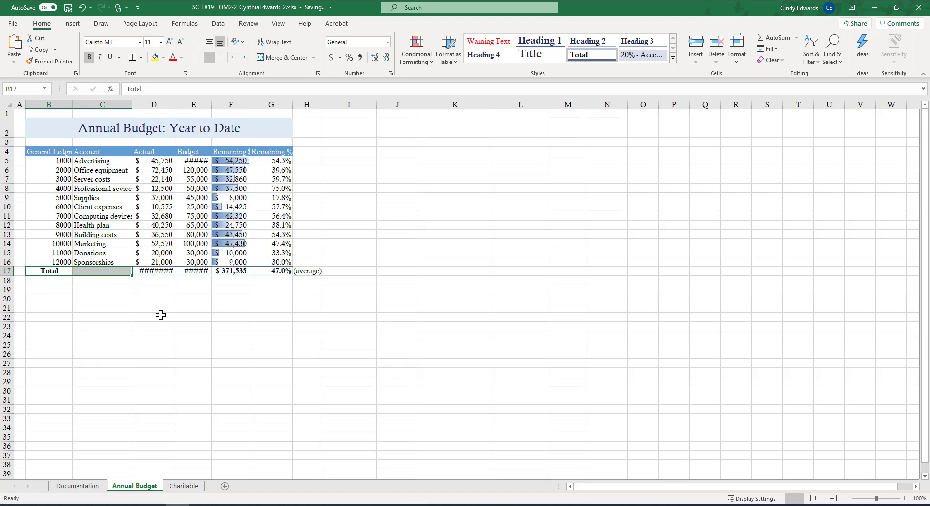
left_click(155, 315)
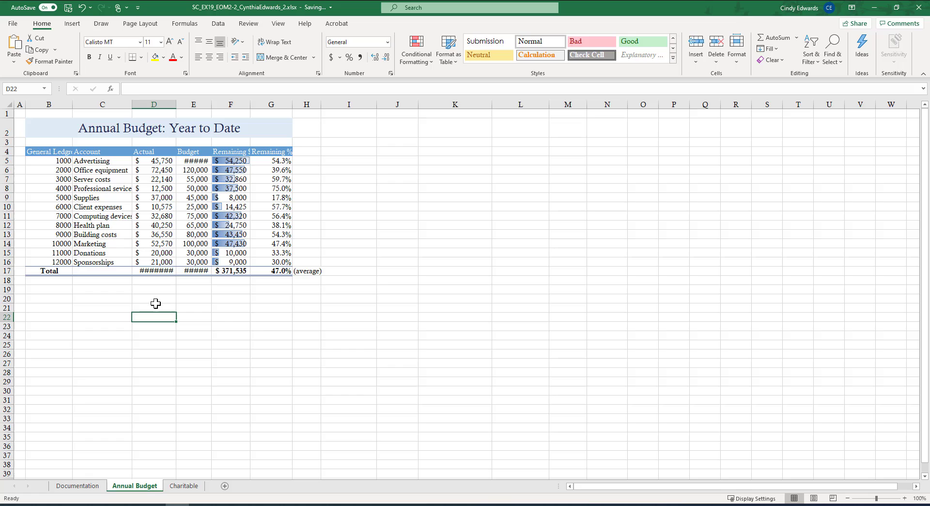
Spell-check the whole Annual Budget worksheet, correcting "Ledgre" to "Ledger" and "sevices" to "services".
left_click(250, 25)
left_click(15, 46)
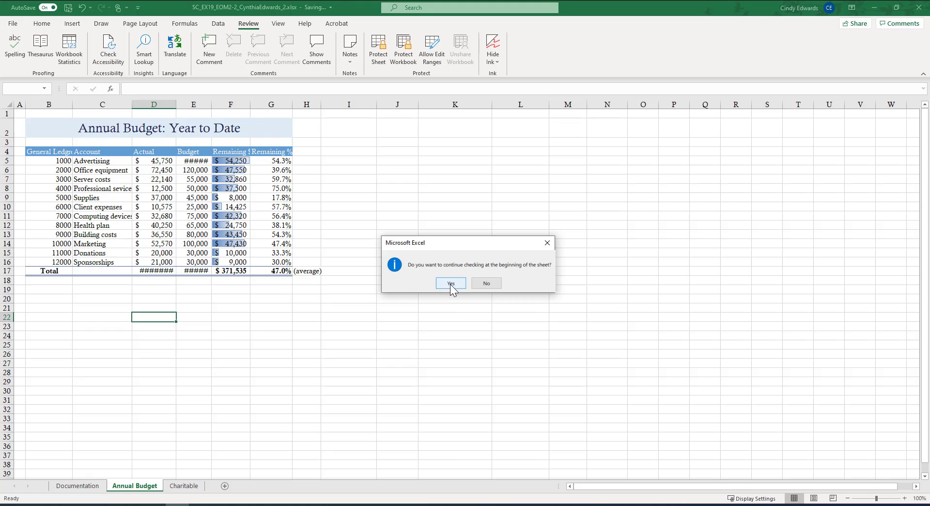
left_click(450, 285)
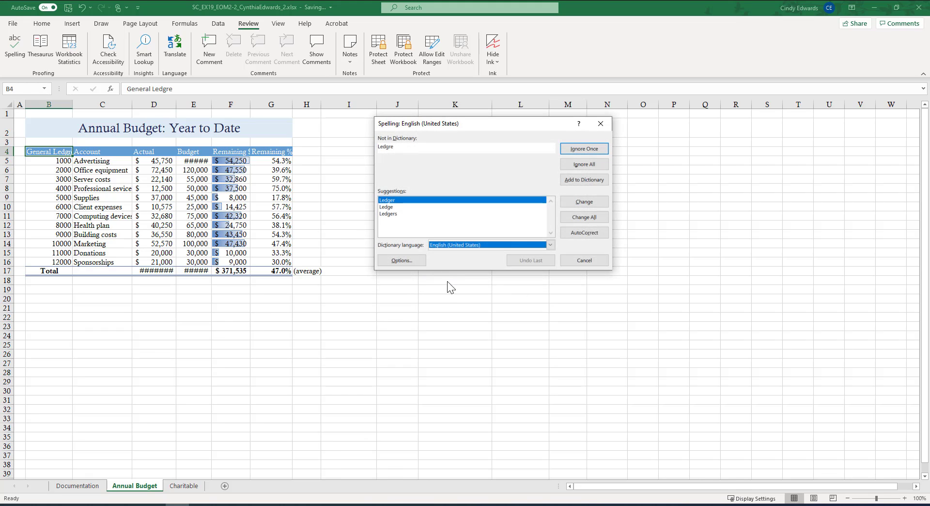
left_click(575, 203)
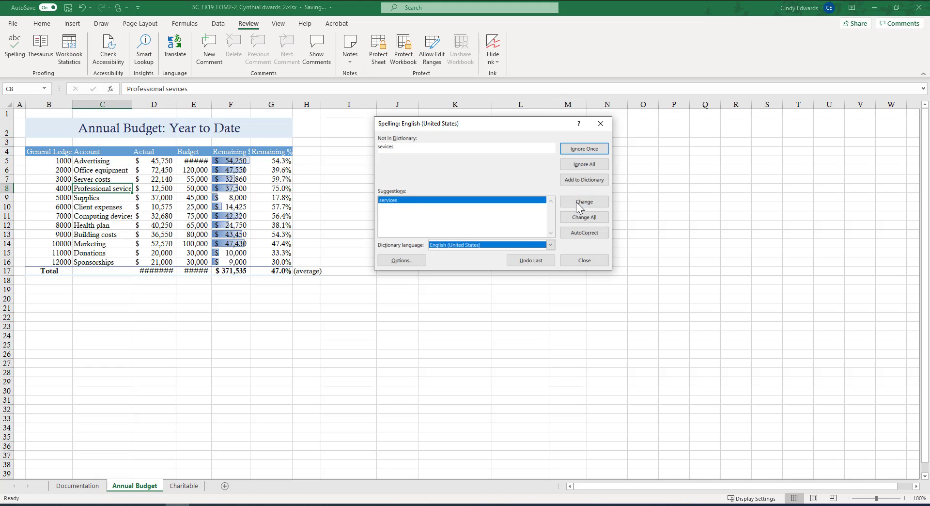
left_click(576, 202)
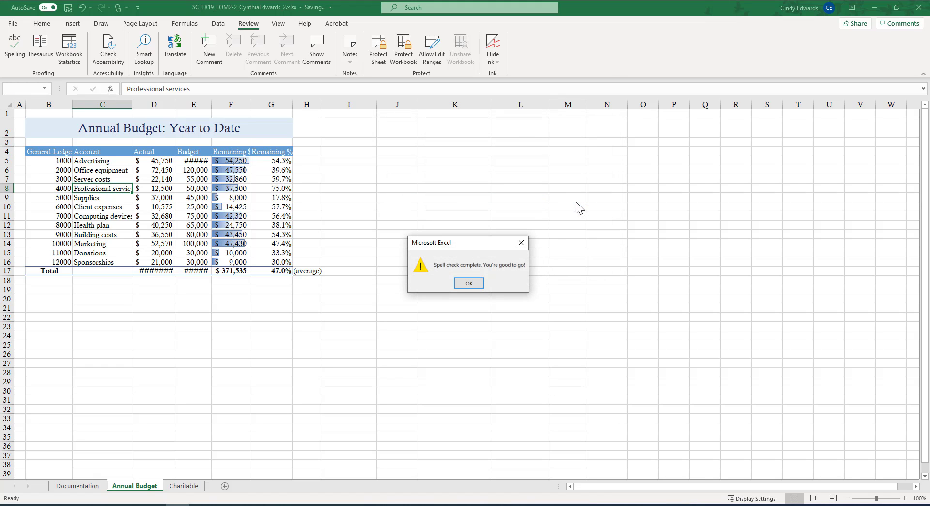
left_click(469, 285)
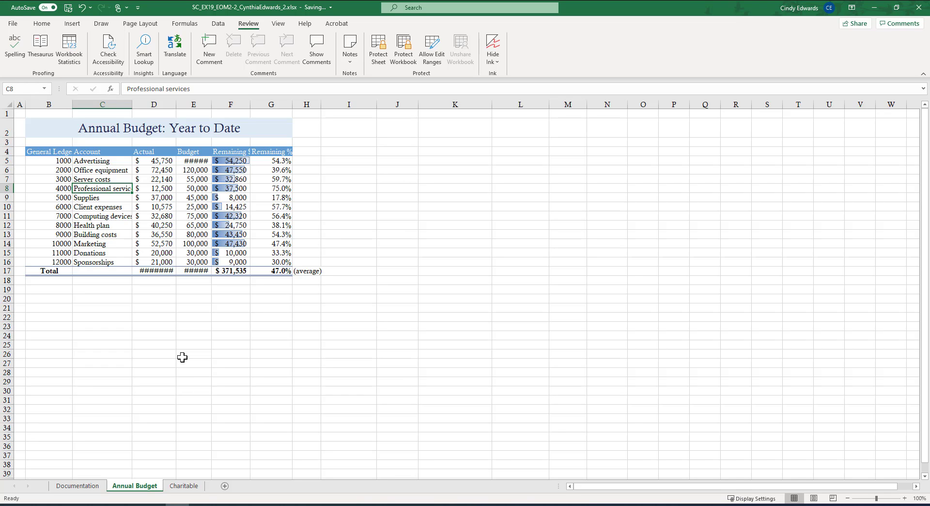
On the Charitable worksheet, fill the Donations and Sponsorships title in B2 with Blue, Accent 2, Lighter 80%.
left_click(187, 488)
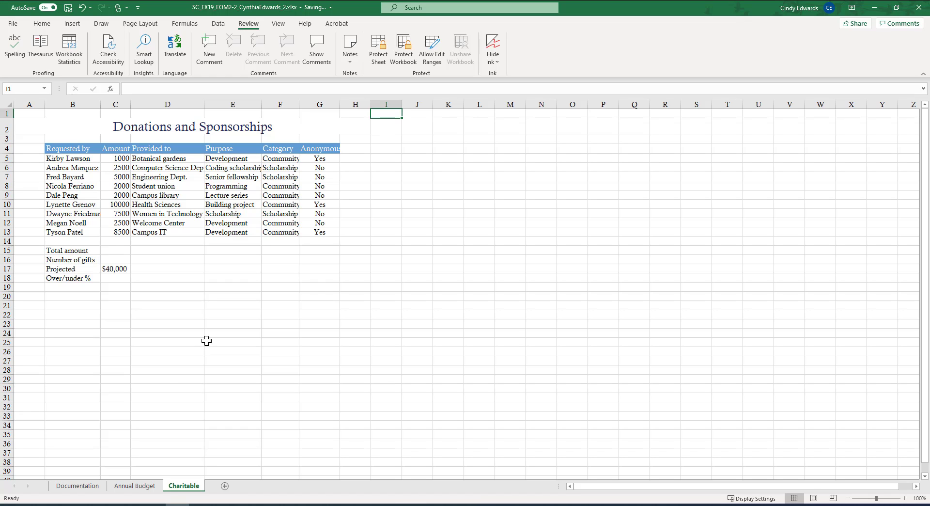
left_click(65, 129)
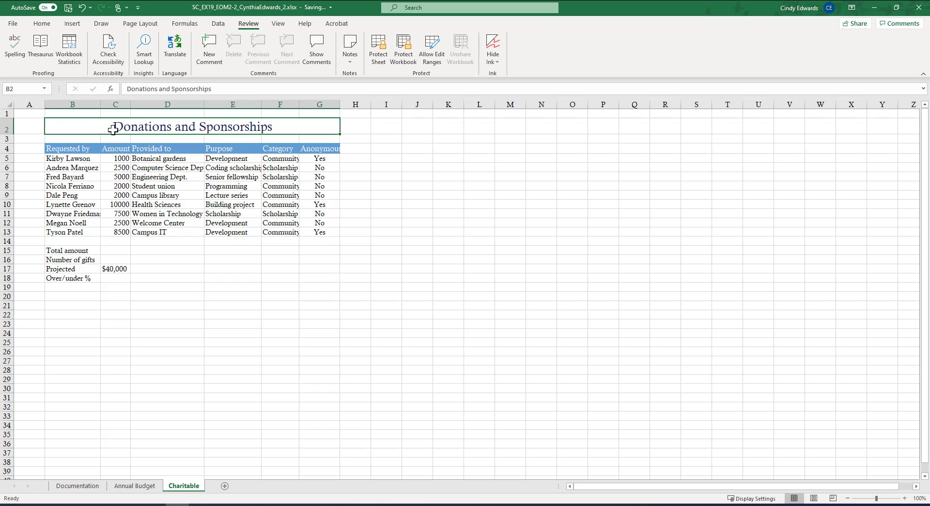
left_click(42, 25)
left_click(164, 57)
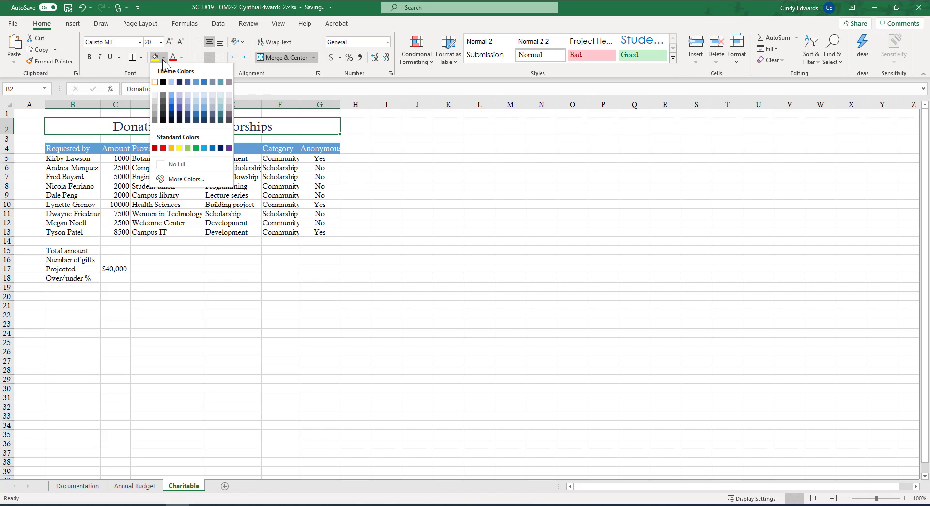
left_click(197, 95)
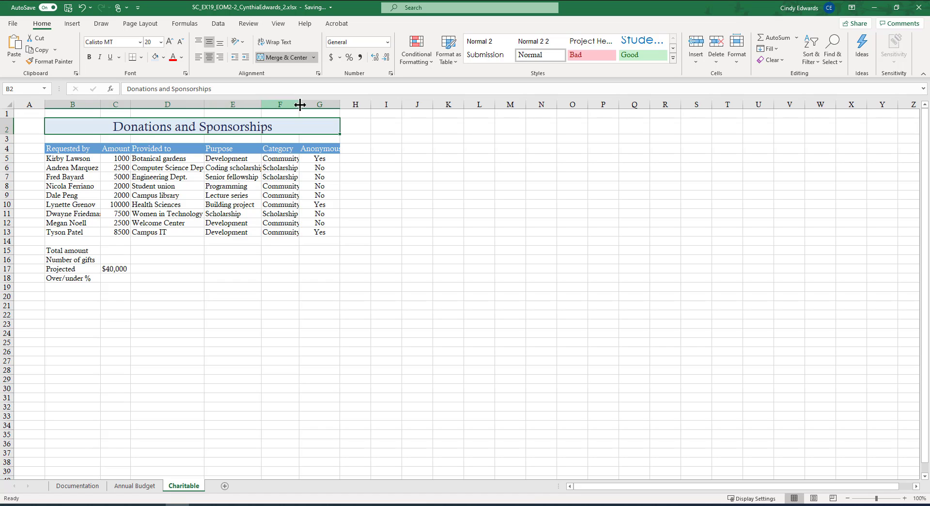
Hide the Anonymous column G on the Charitable worksheet.
left_click(322, 105)
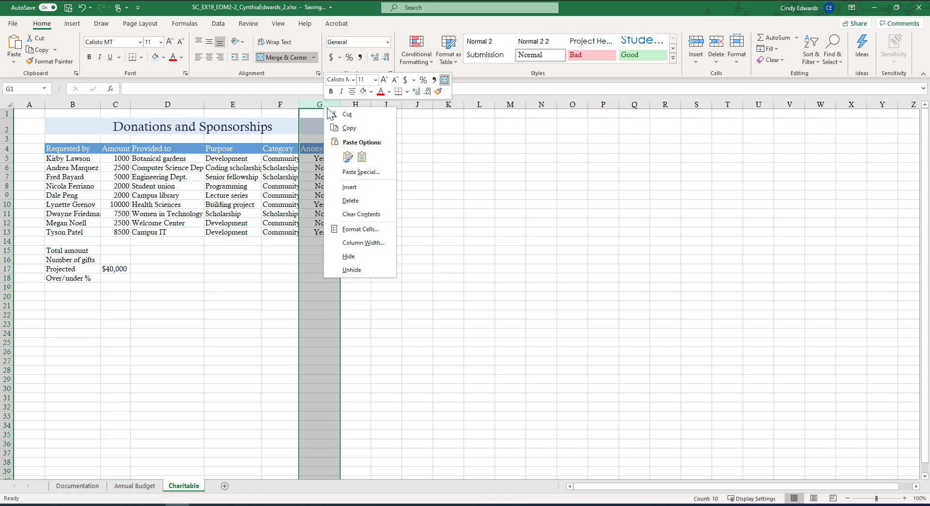
left_click(359, 260)
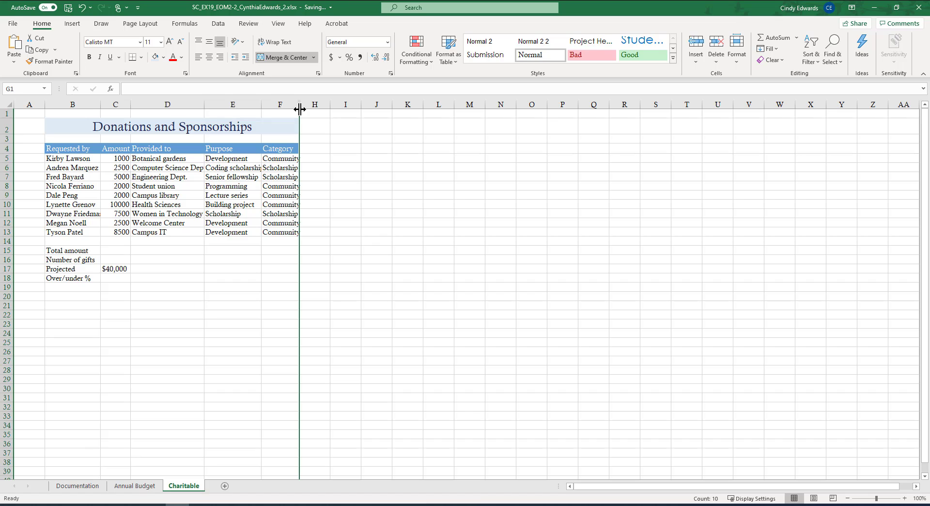
left_click_drag(300, 109, 300, 109)
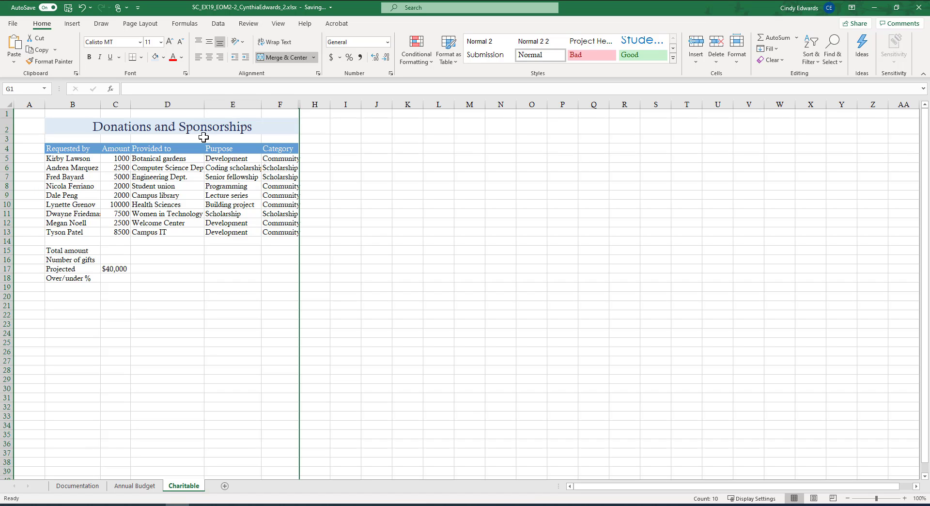
Format the donation amounts in C5:C13 as Currency with no decimal places.
left_click(119, 160)
left_click_drag(118, 160, 120, 232)
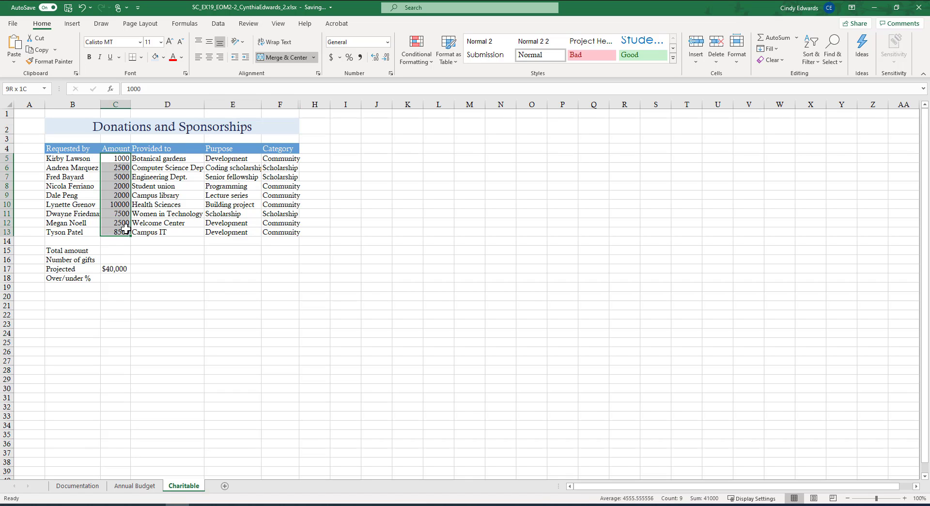
left_click(388, 44)
left_click(368, 106)
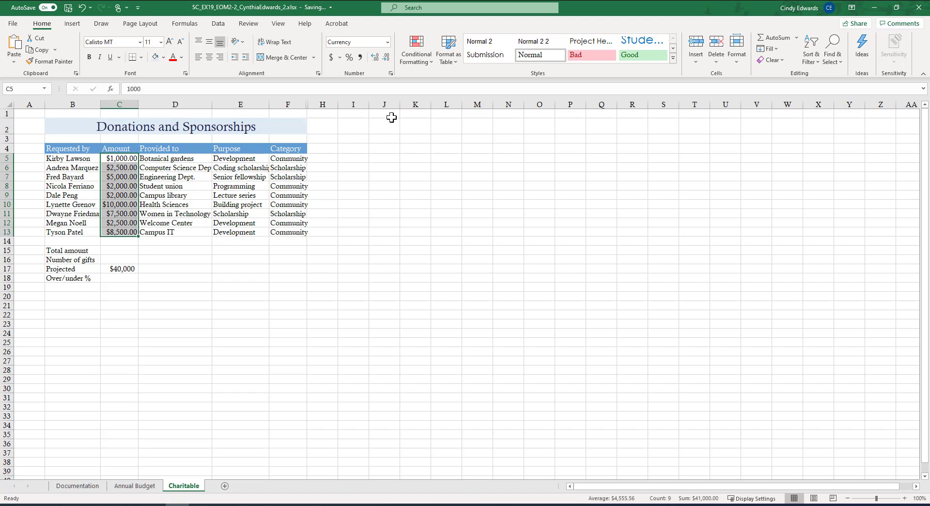
left_click(386, 58)
left_click(386, 57)
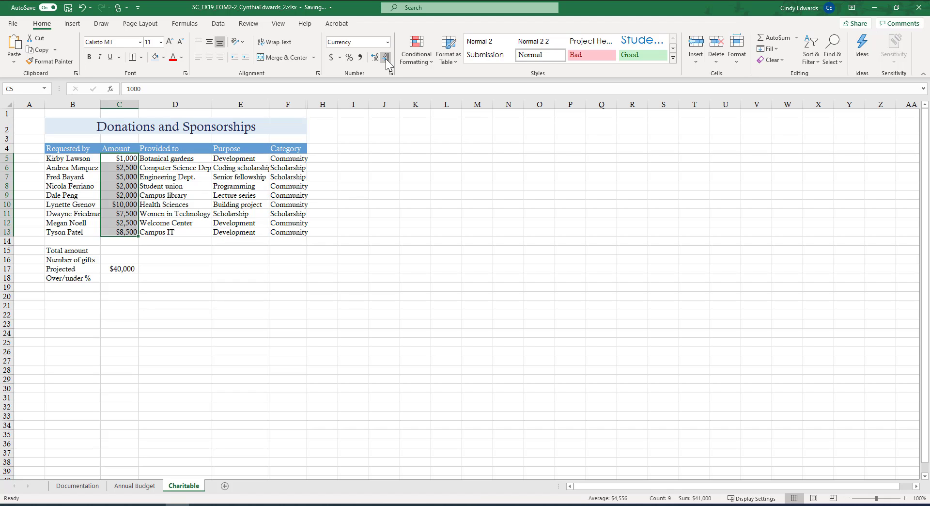
Calculate the Total amount in C15 with the formula =SUM(C5:C13).
left_click(121, 250)
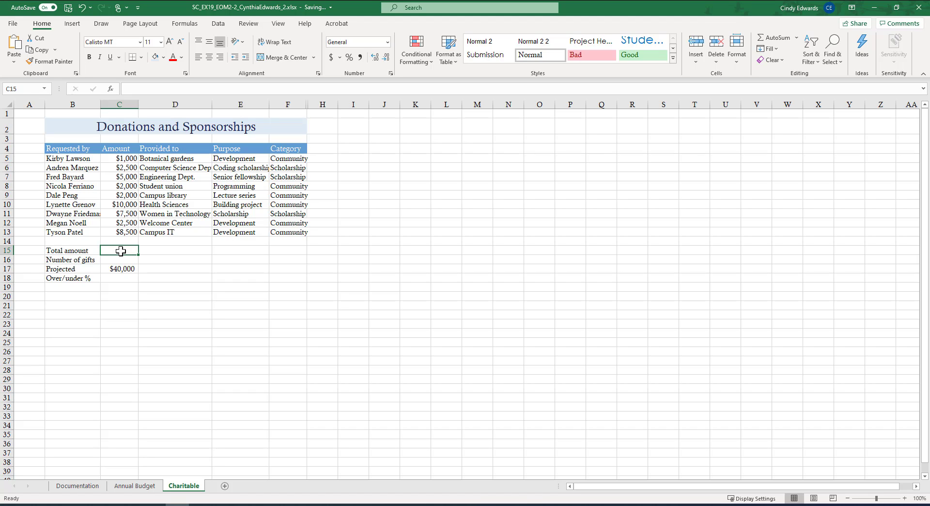
left_click(795, 37)
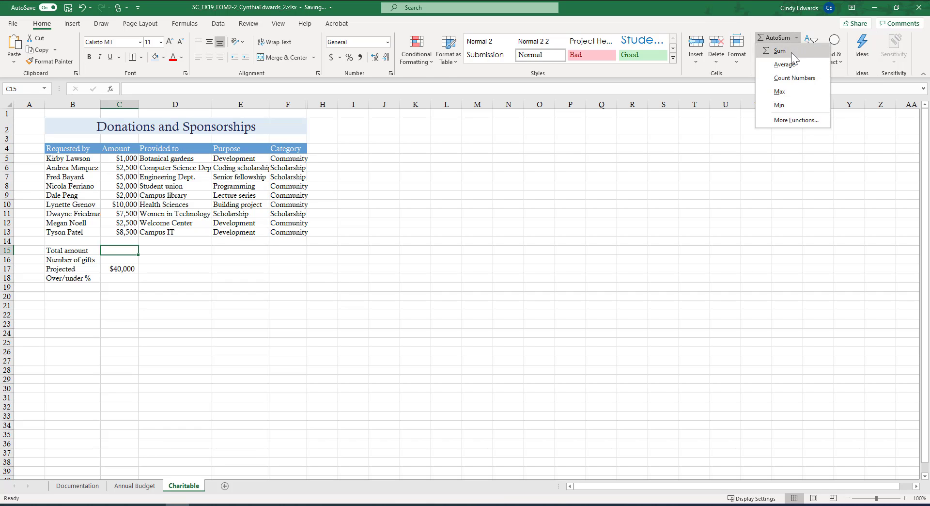
left_click(792, 52)
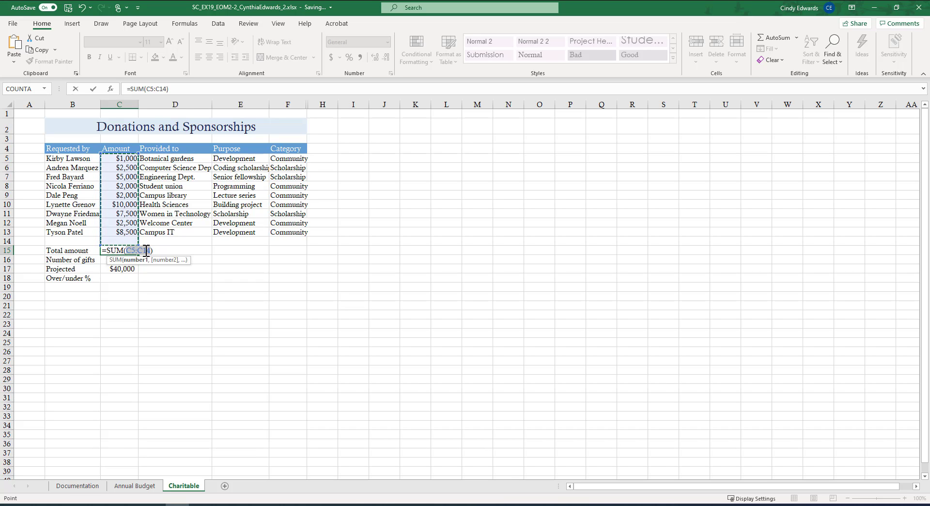
left_click(151, 250)
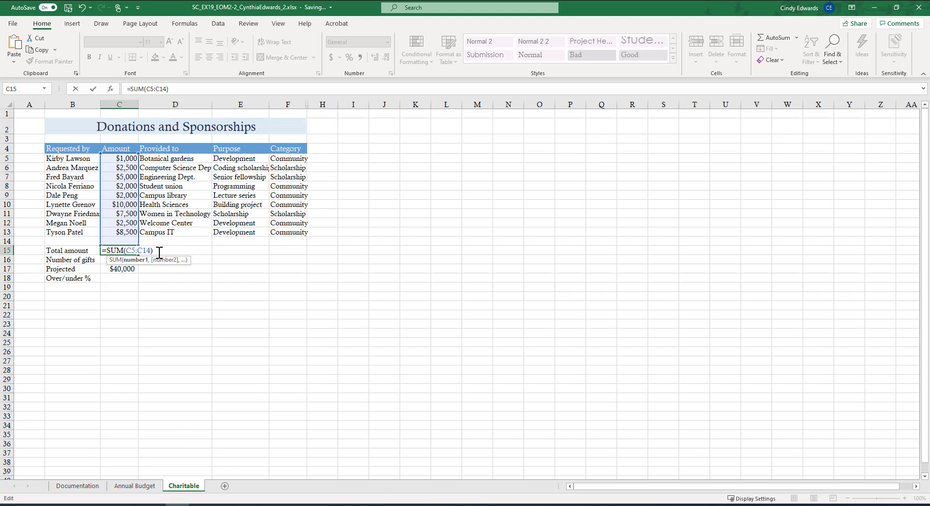
key("BackSpace")
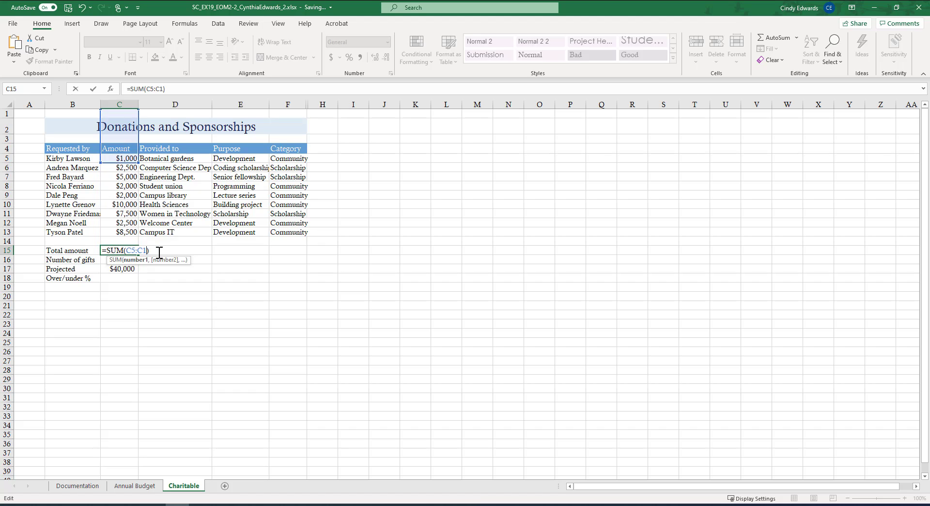
type("3")
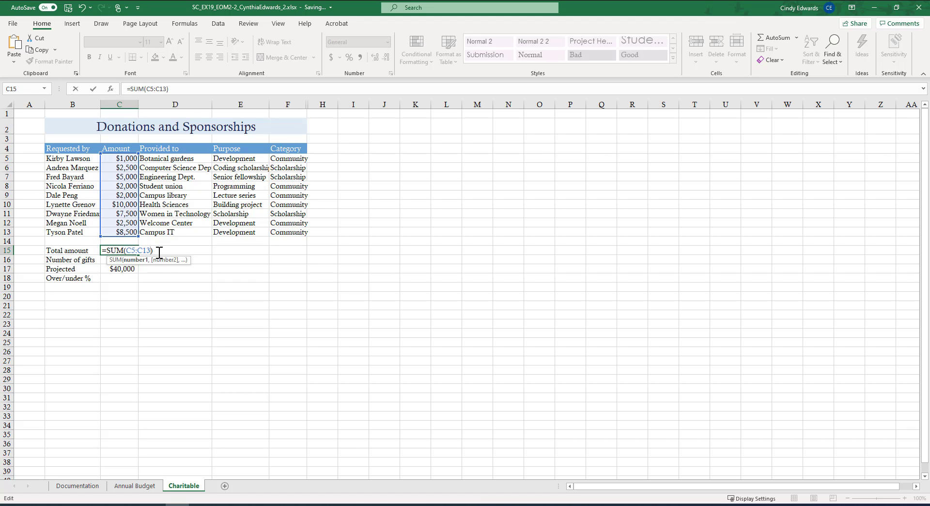
key("Return")
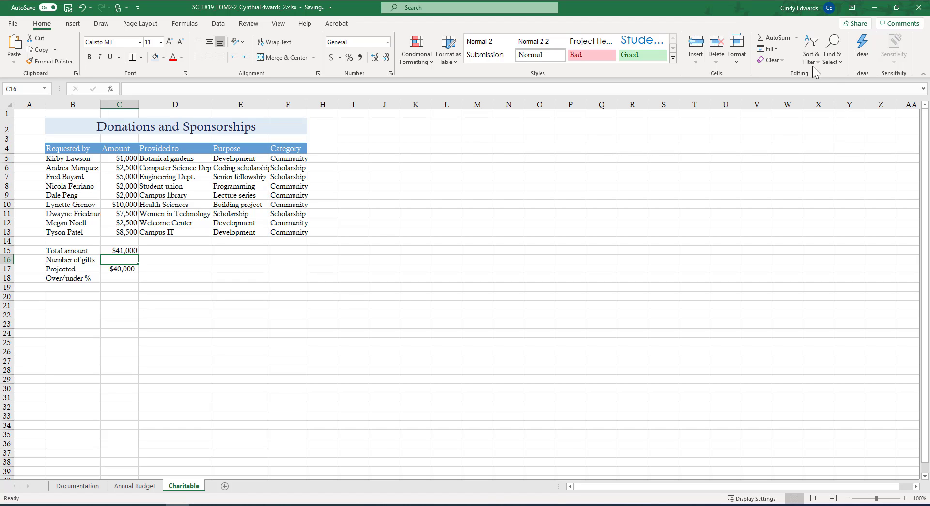
Calculate the Number of gifts in C16 by inserting the COUNT function over the donation amounts, =COUNT(C5:C13).
left_click(796, 39)
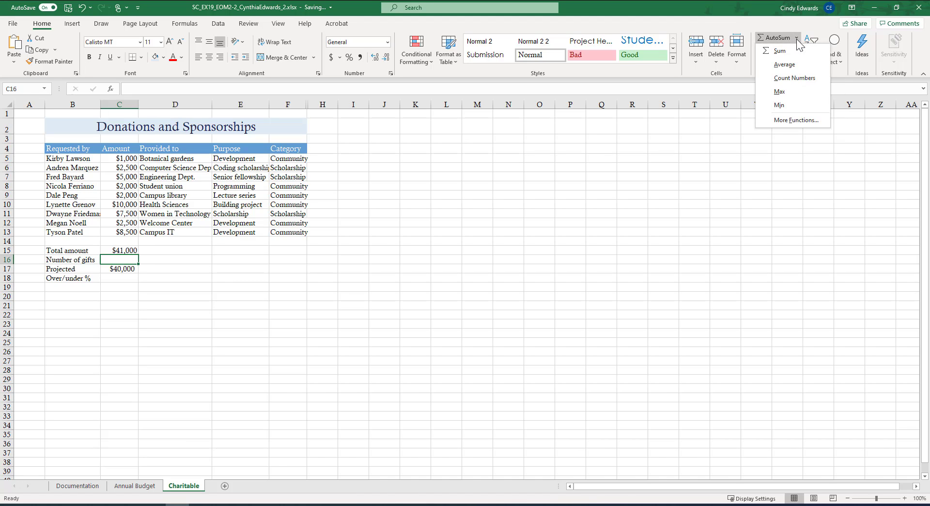
left_click(794, 120)
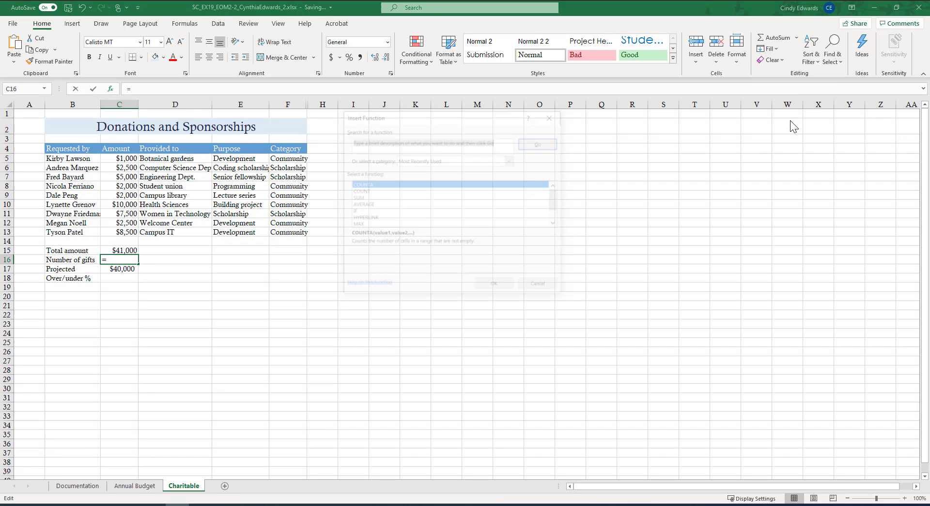
left_click(357, 190)
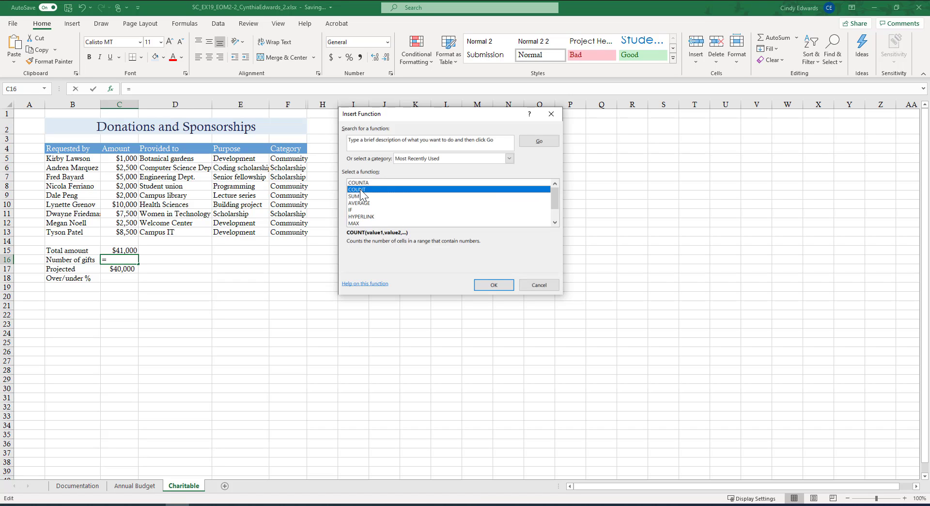
left_click(363, 182)
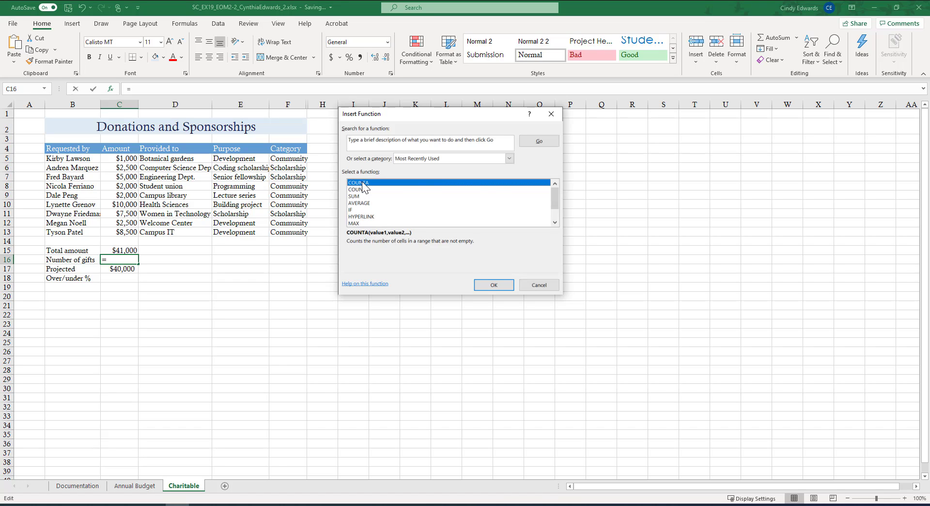
left_click(366, 192)
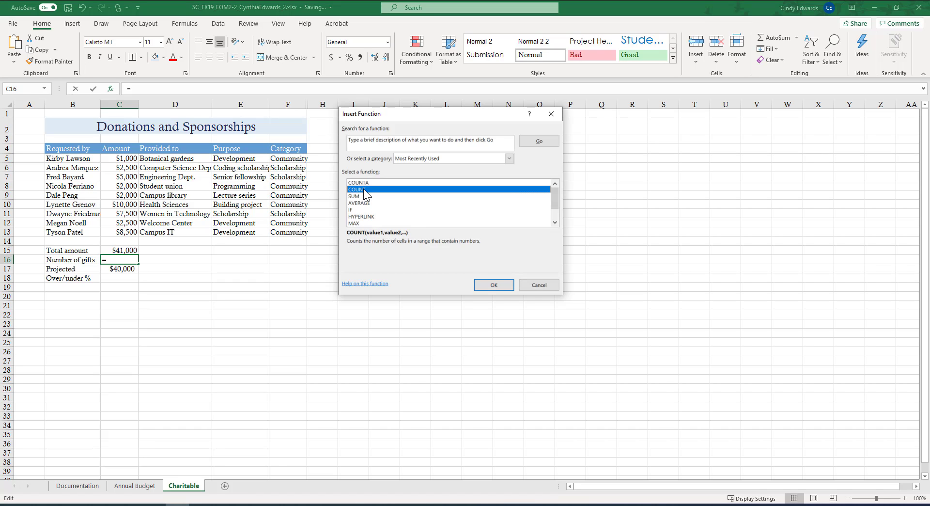
left_click(498, 284)
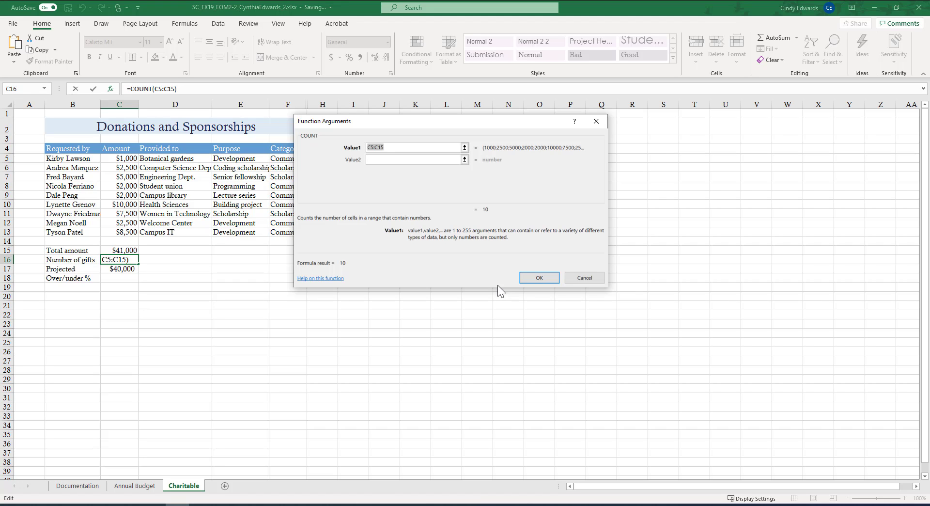
left_click(389, 148)
key("BackSpace")
type("3")
left_click(538, 277)
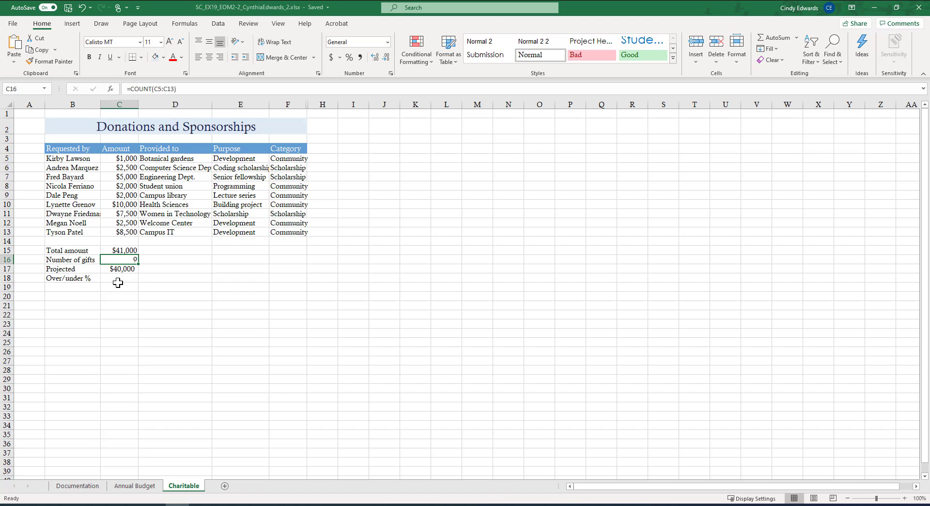
Write the Over/under % formula in C18 as =C15-C17/C17, using the total and projected amounts.
left_click(120, 280)
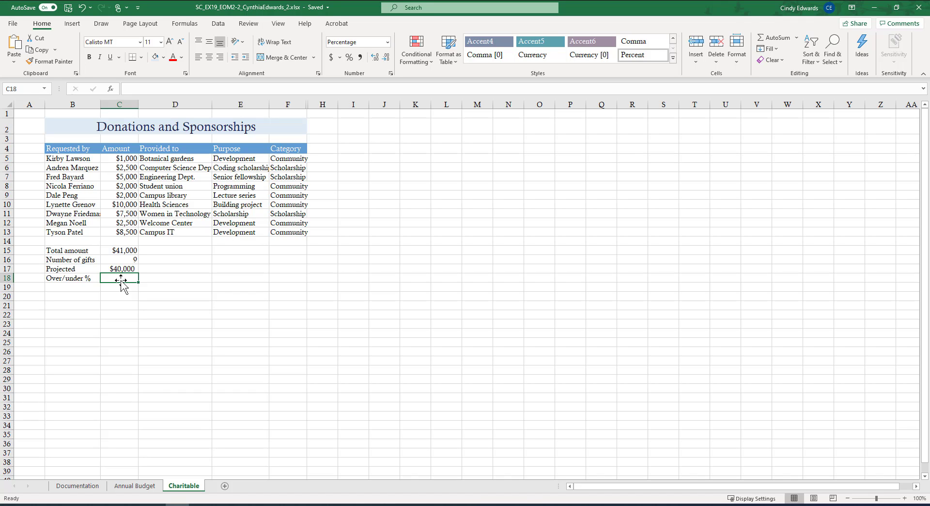
left_click(165, 88)
type("=")
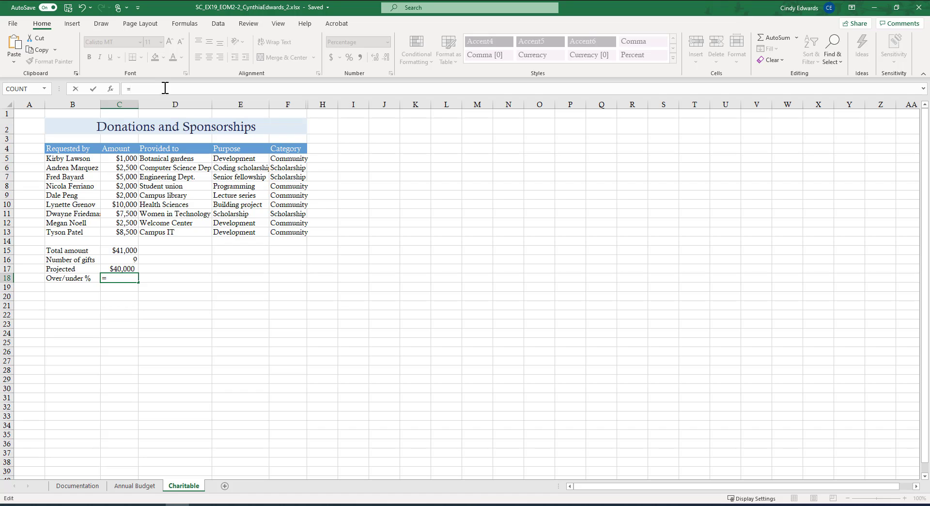
type("c15-")
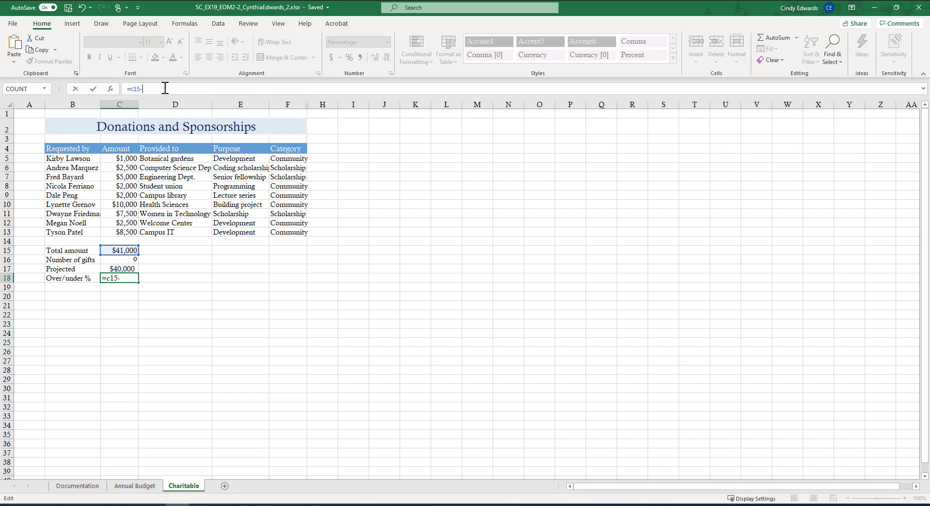
type("c17/")
type("c17")
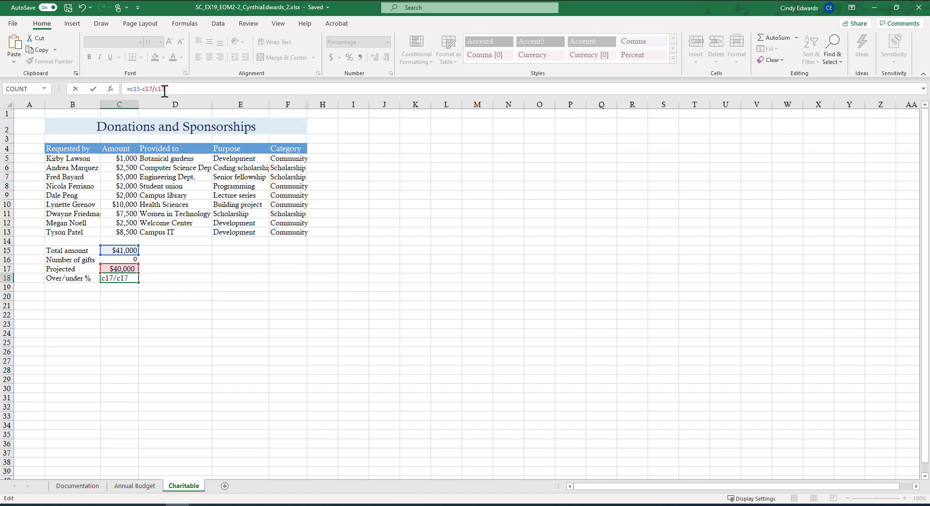
Enclose the subtraction in the C18 formula in parentheses, making it =(C15-C17)/C17, and enter it.
left_click(140, 89)
left_click(133, 89)
type("(")
left_click(156, 89)
type(")")
key("Return")
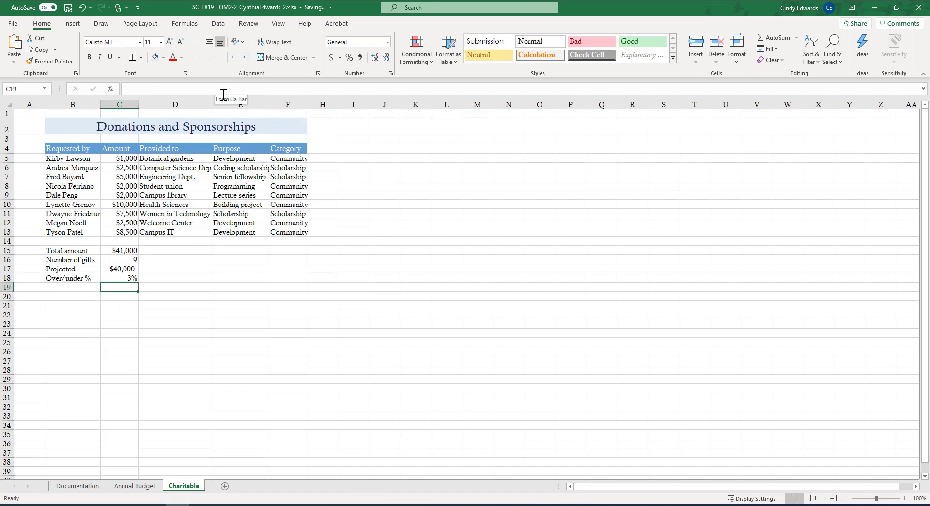